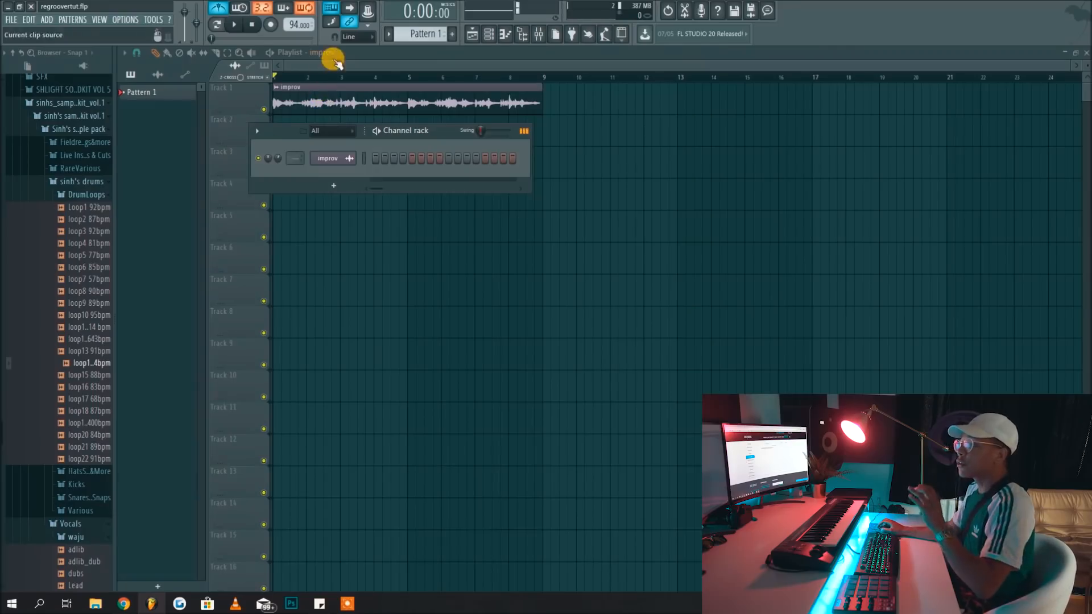
Close the Channel rack and play back the improv clip in the playlist, stopping when done
left_click(331, 59)
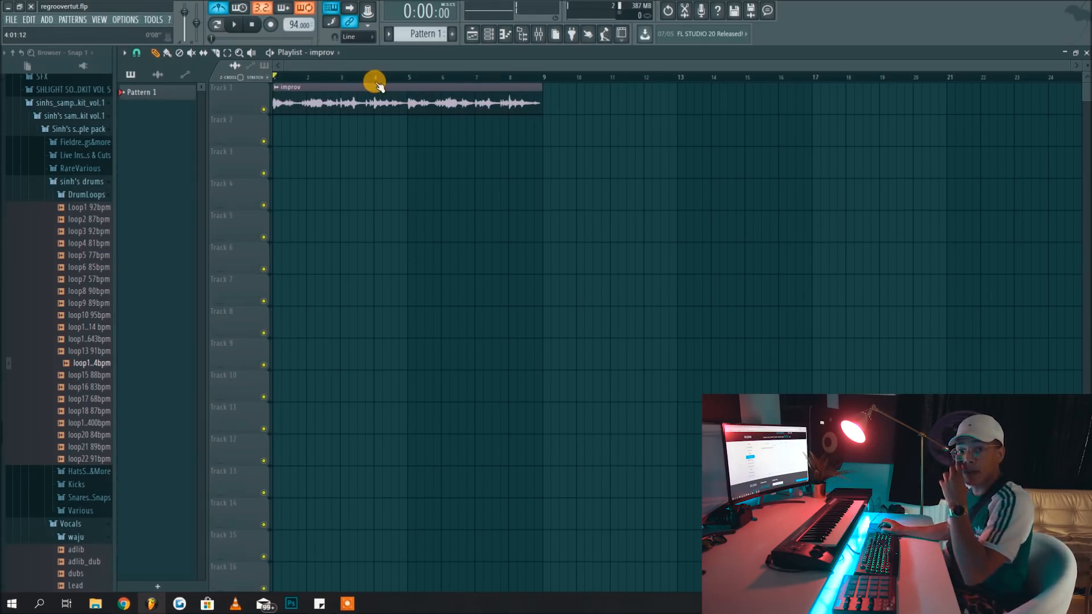
left_click(236, 29)
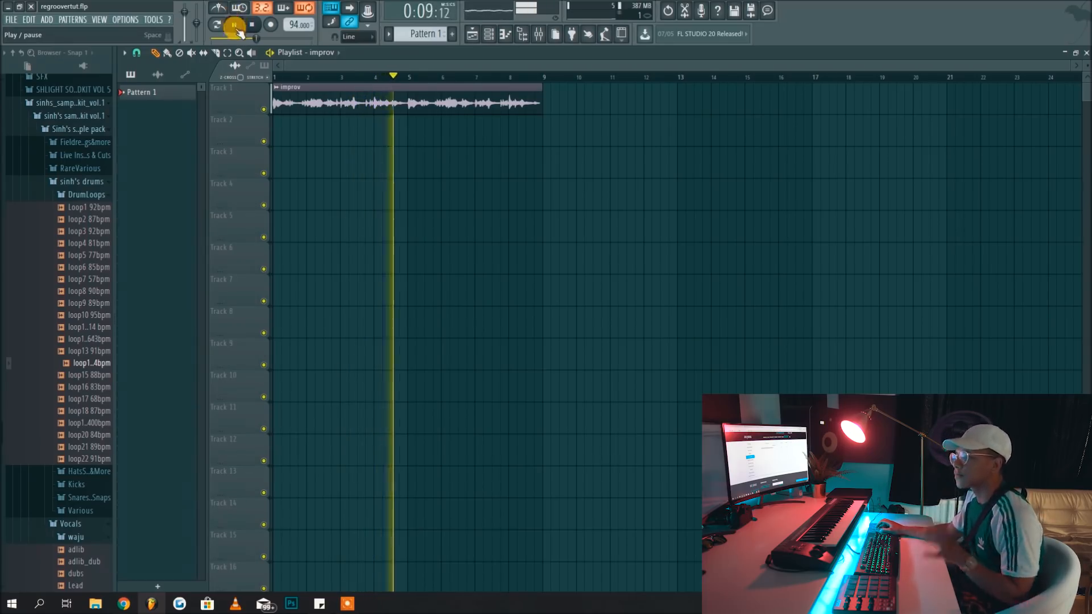
key("space")
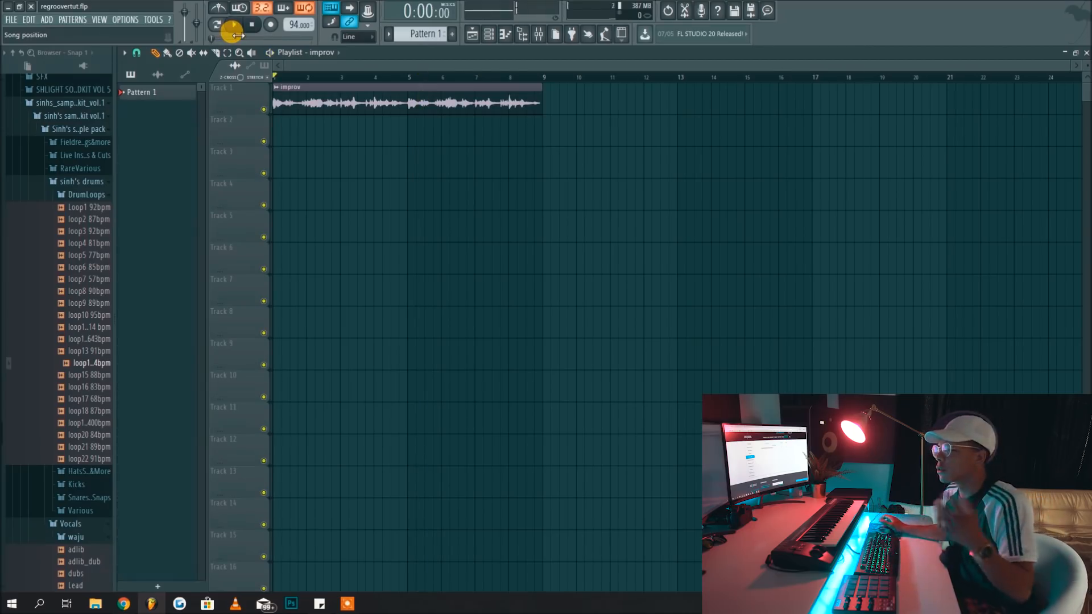
Add a Regroover Pro [64bit] instrument channel and move its plugin window up so it fits on screen
left_click(489, 36)
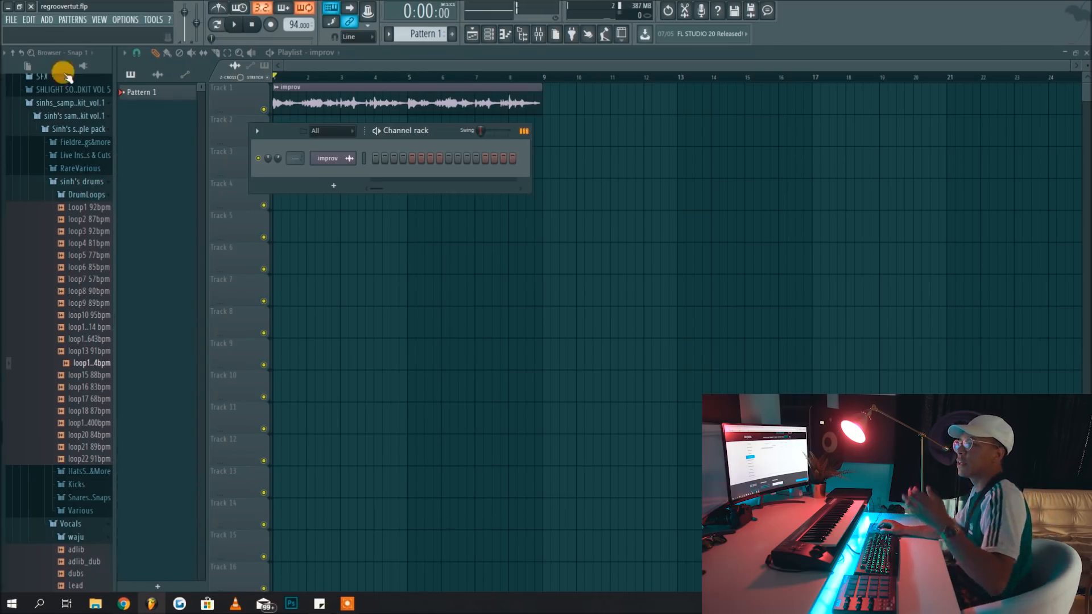
left_click(46, 20)
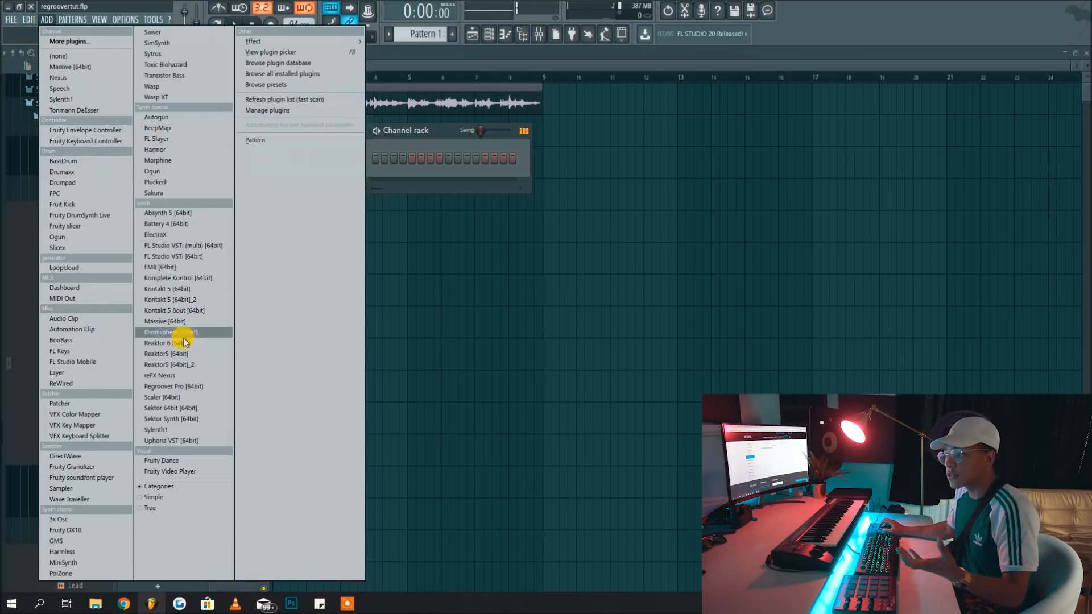
left_click(180, 390)
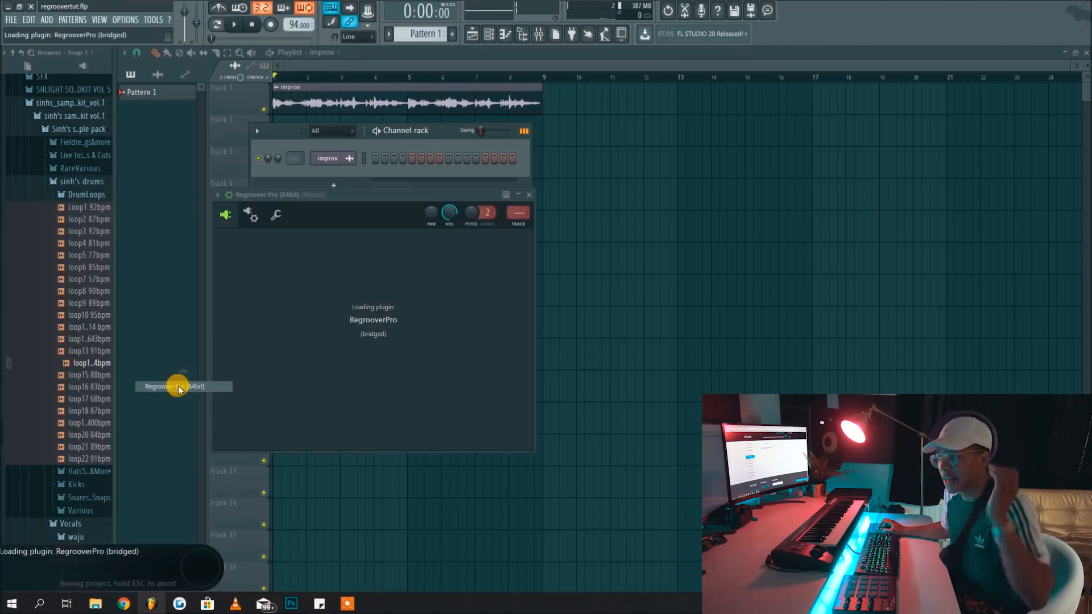
left_click_drag(493, 199, 400, 55)
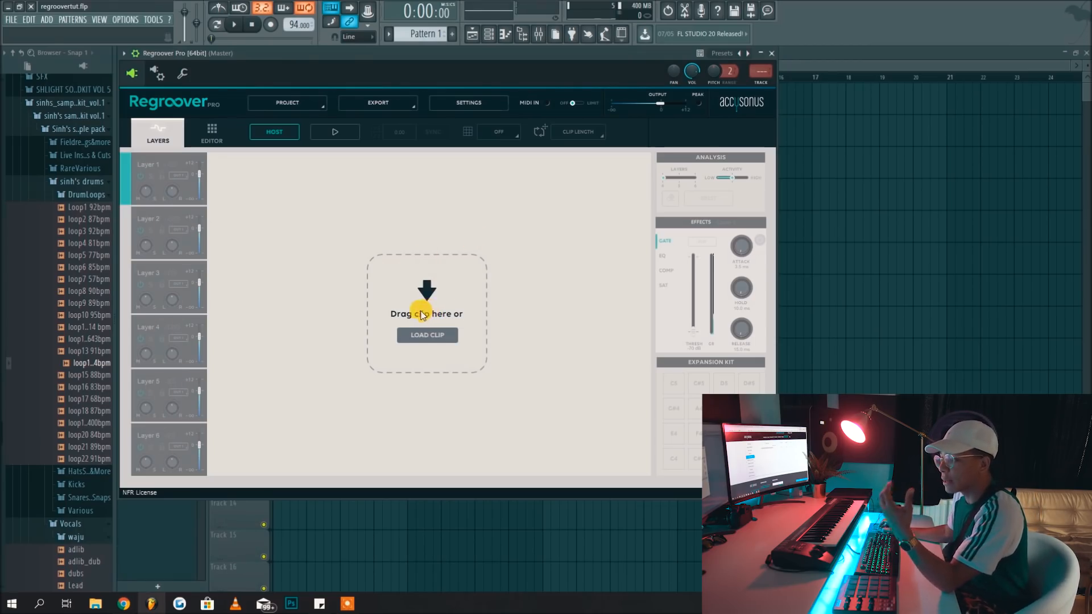
Load the loop14 94bpm sample from the DrumLoops folder into Regroover Pro
left_click(82, 365)
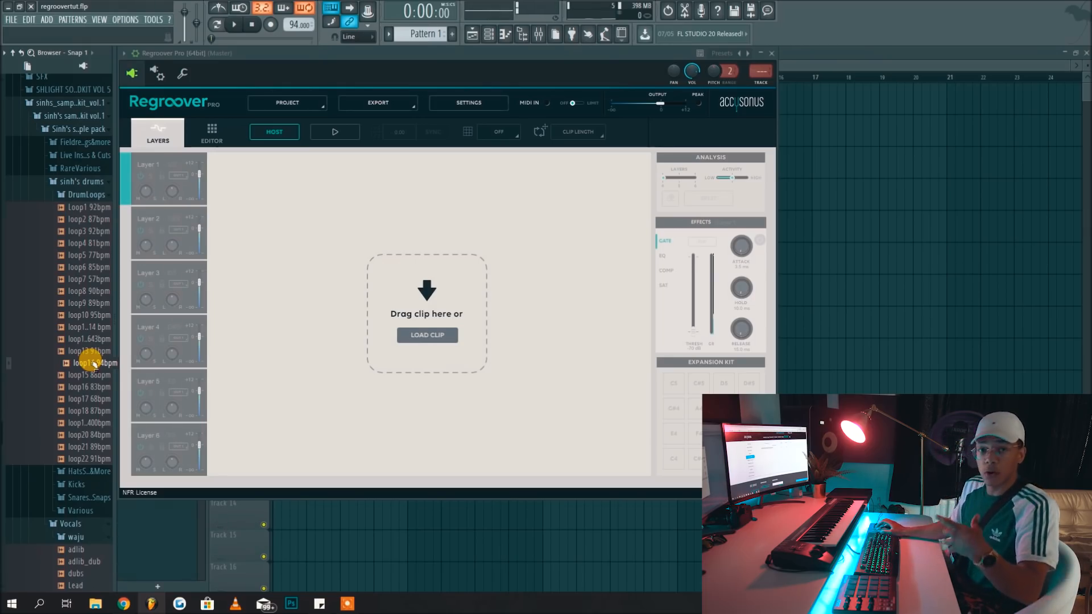
left_click_drag(87, 367, 441, 327)
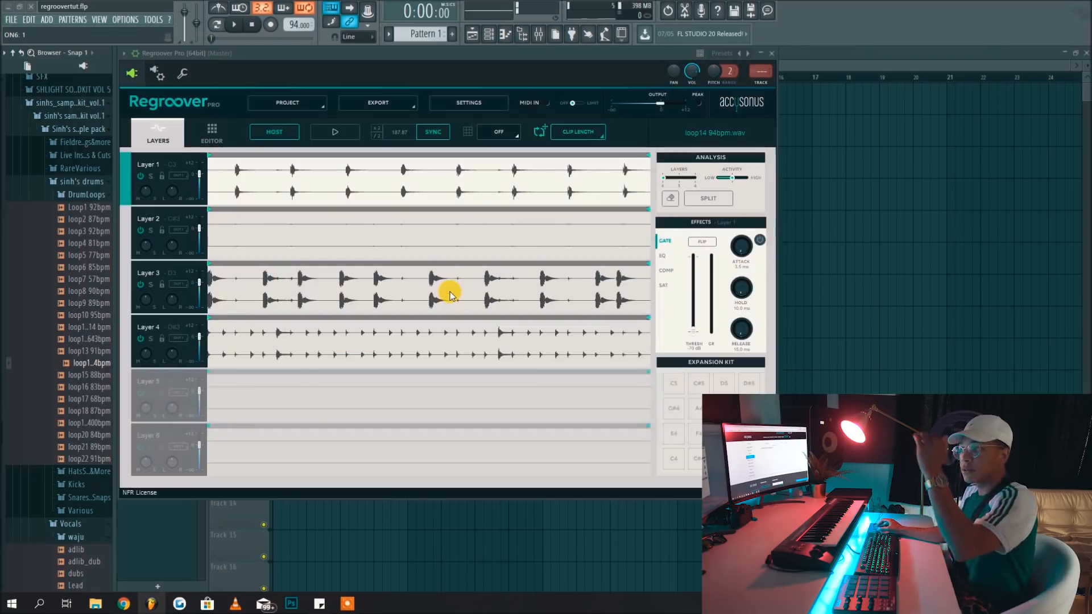
left_click(290, 254)
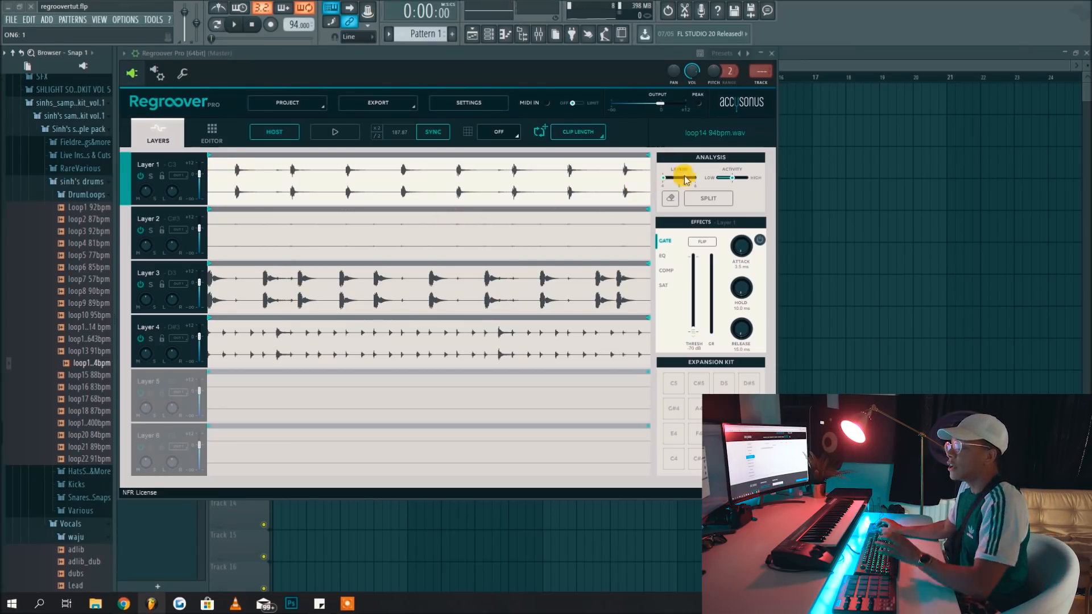
Halve the loop's detected tempo in Regroover and set the grid to 1/16
mouse_move(673, 172)
left_mouse_down()
mouse_move(690, 175)
mouse_move(664, 180)
left_mouse_up()
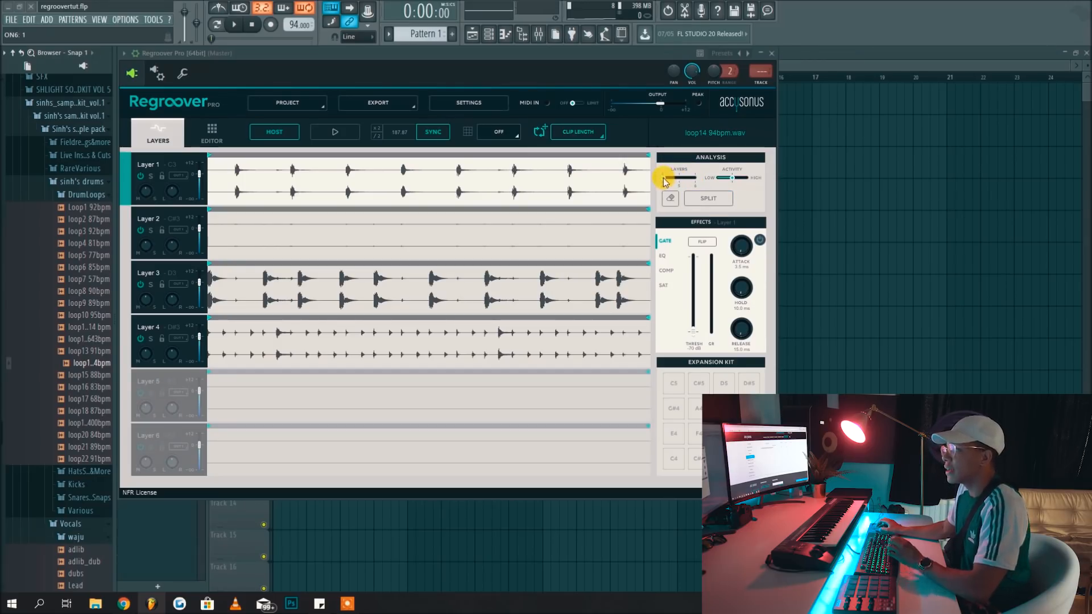
left_click_drag(732, 178, 740, 179)
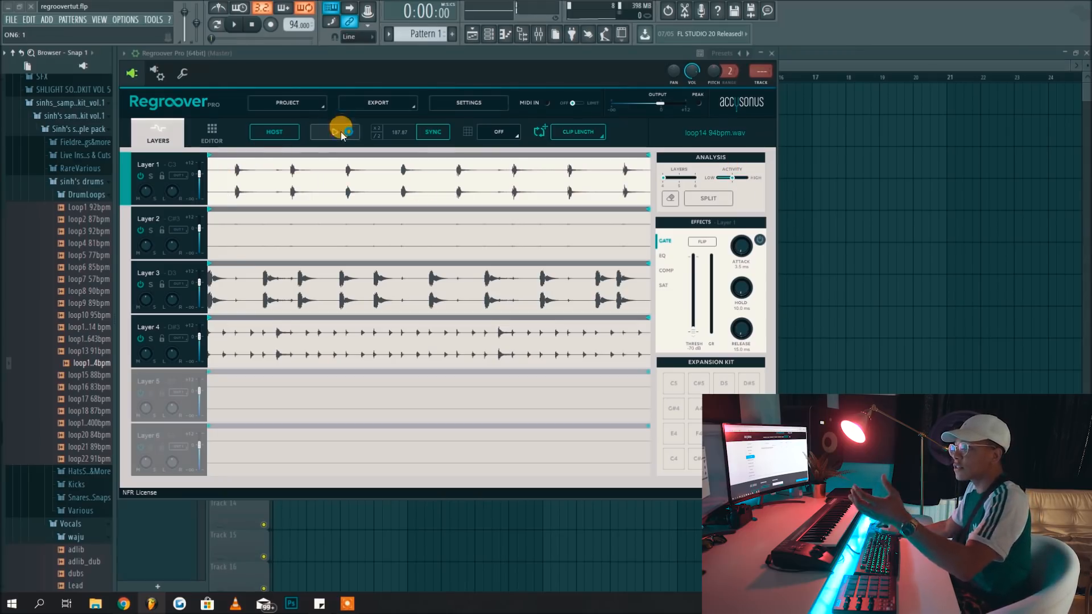
left_click(378, 138)
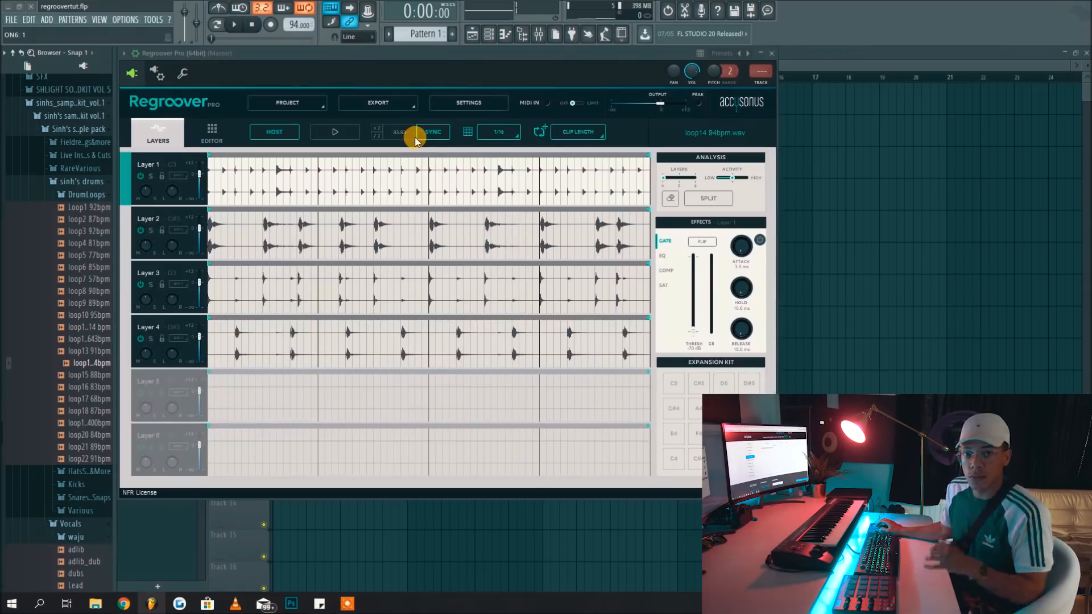
Play back all the split layers of the loop, then solo Layer 1 and play it alone
left_click(333, 132)
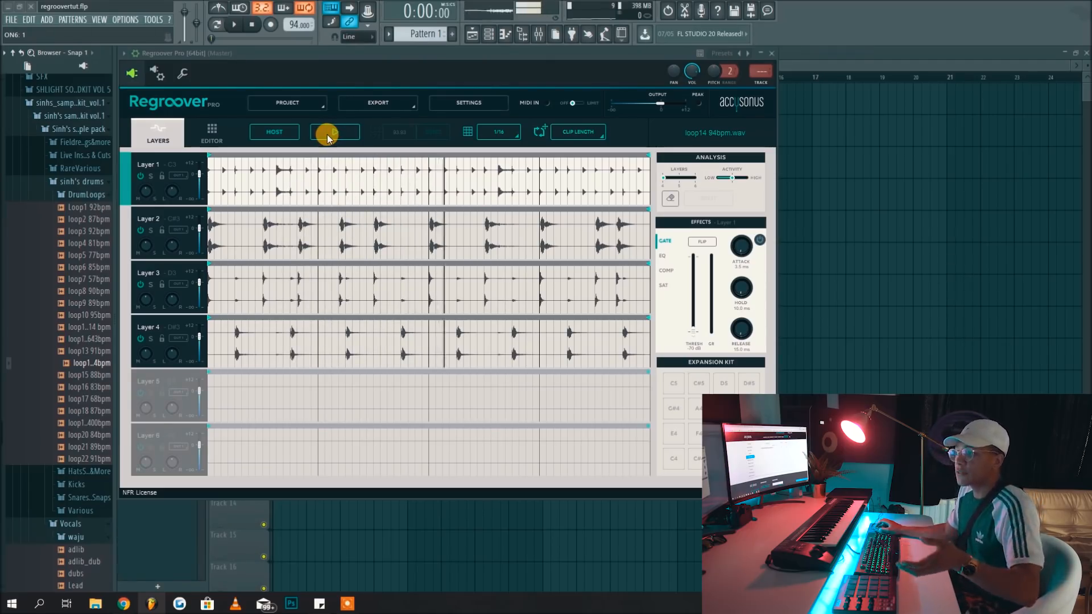
left_click(328, 136)
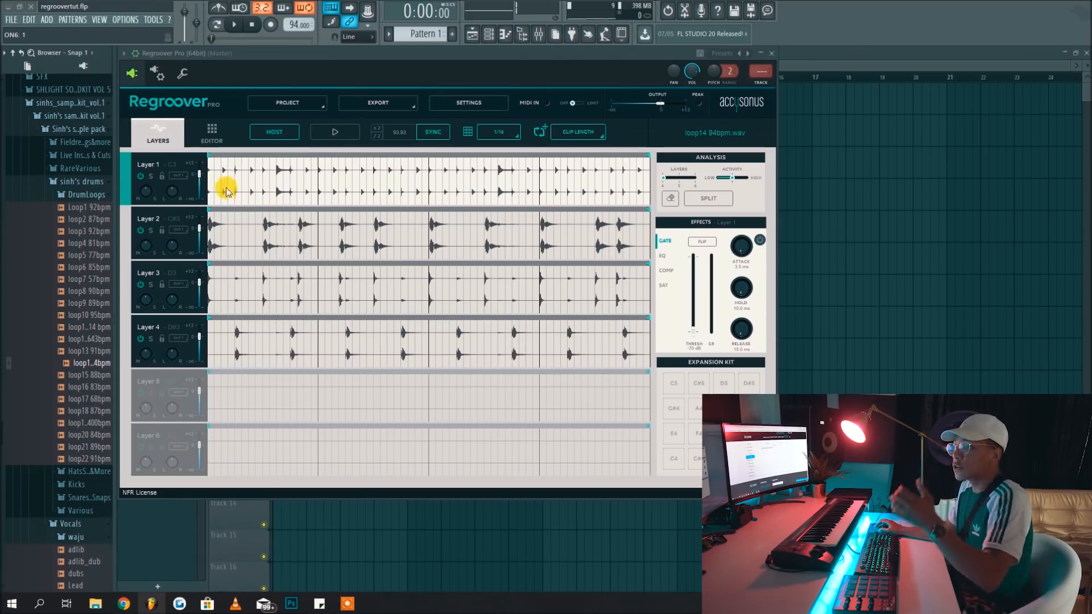
left_click(151, 176)
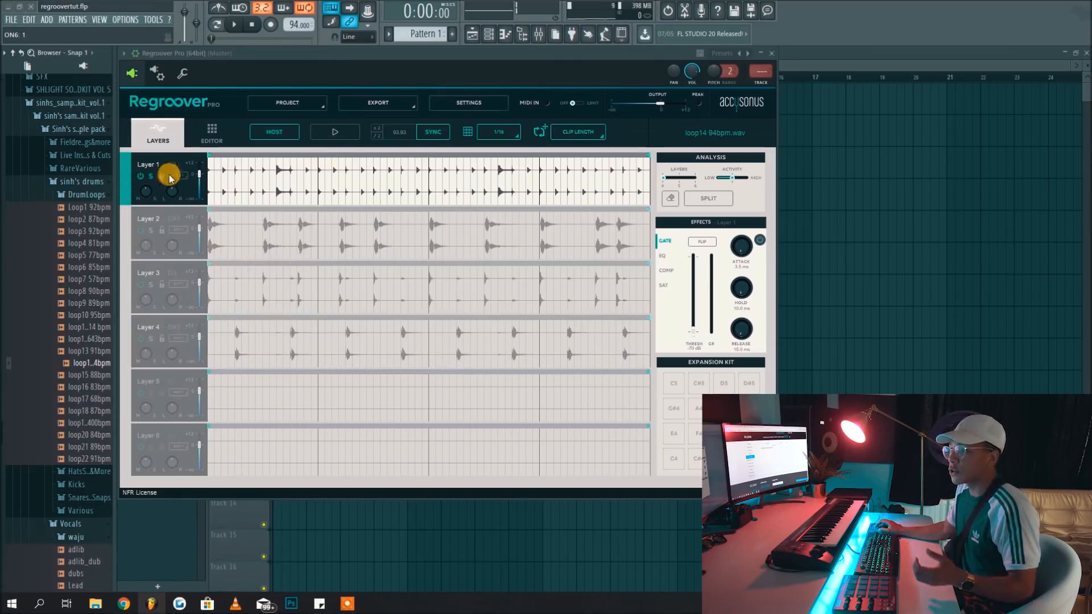
left_click(319, 133)
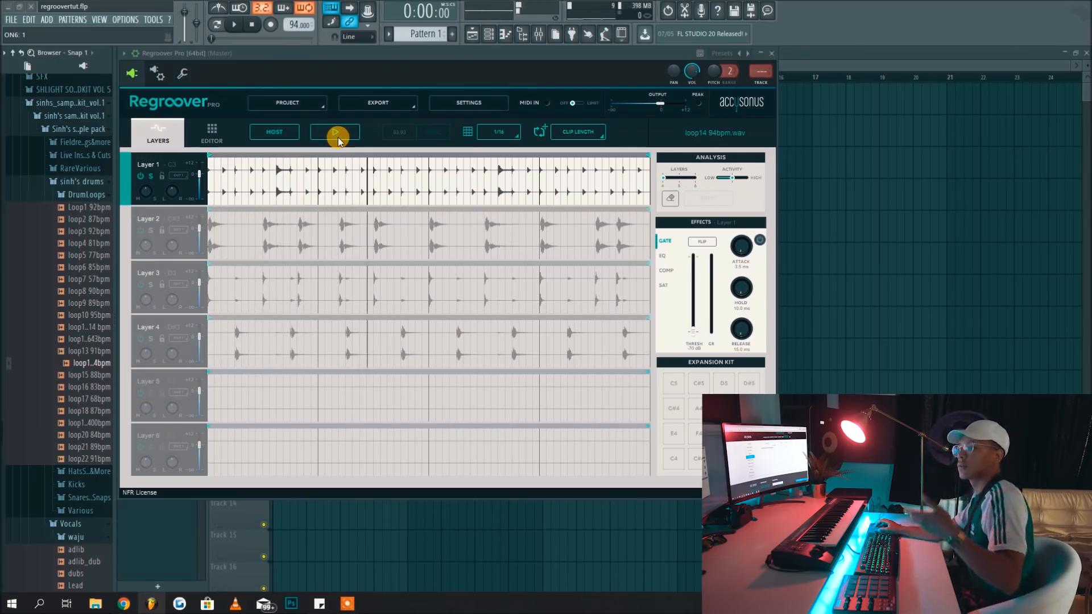
left_click(336, 133)
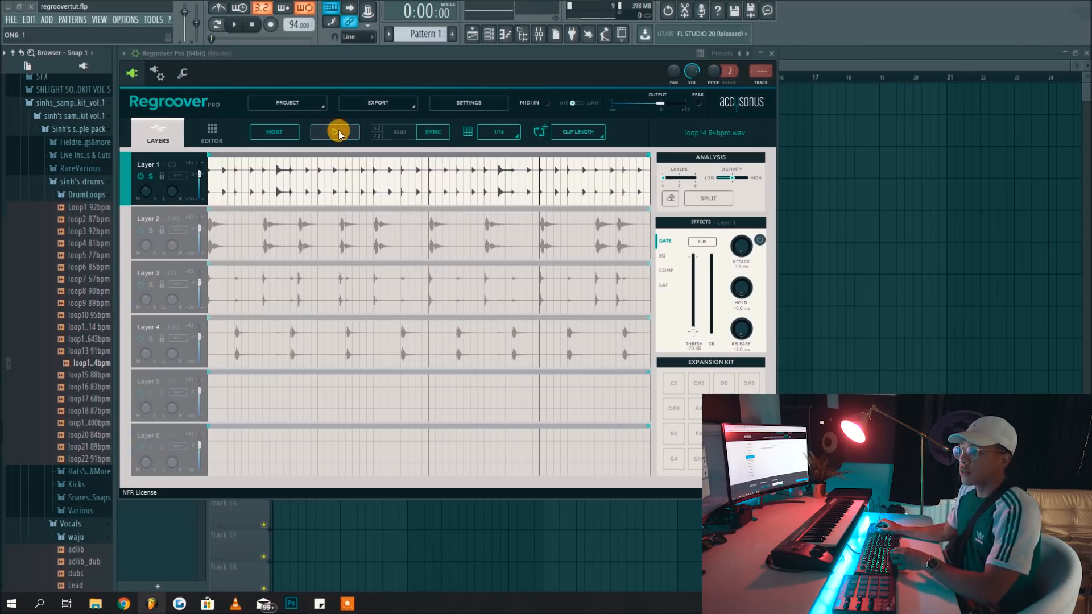
Unsolo Layer 1 with Layers 2 and 3 kept enabled, and play back the full loop again
mouse_move(619, 162)
left_mouse_down()
mouse_move(646, 158)
mouse_move(497, 171)
mouse_move(222, 162)
mouse_move(646, 156)
left_mouse_up()
left_click(153, 175)
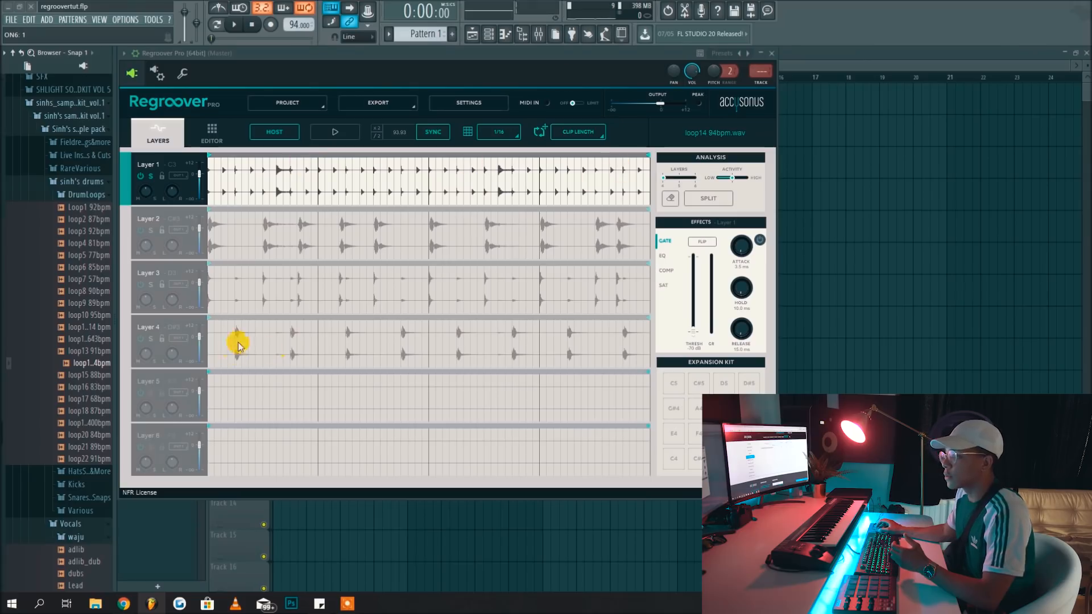
left_click(151, 176)
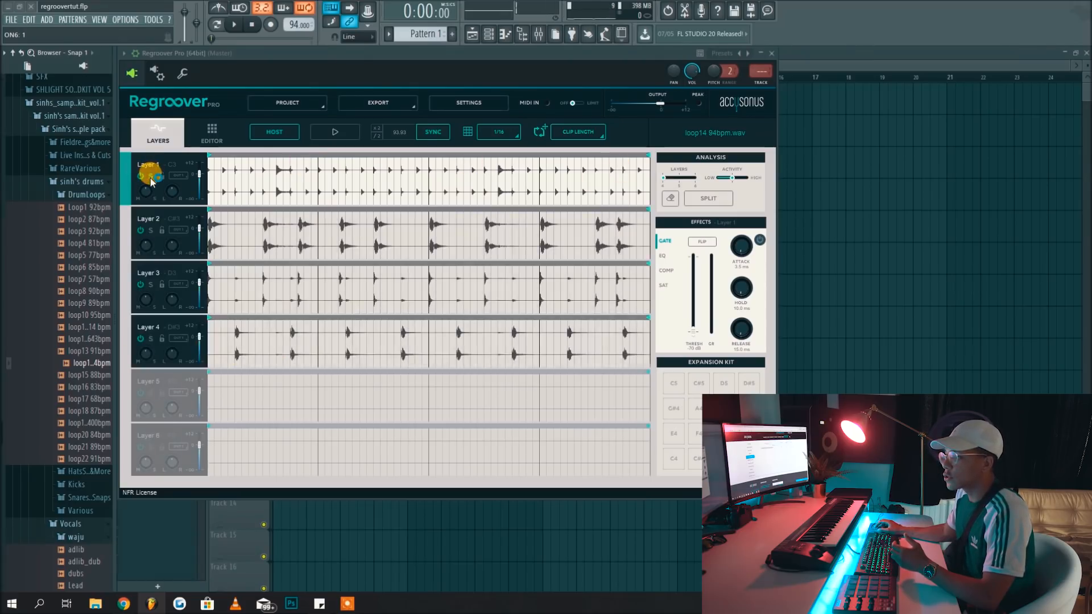
left_click(140, 230)
left_click(138, 280)
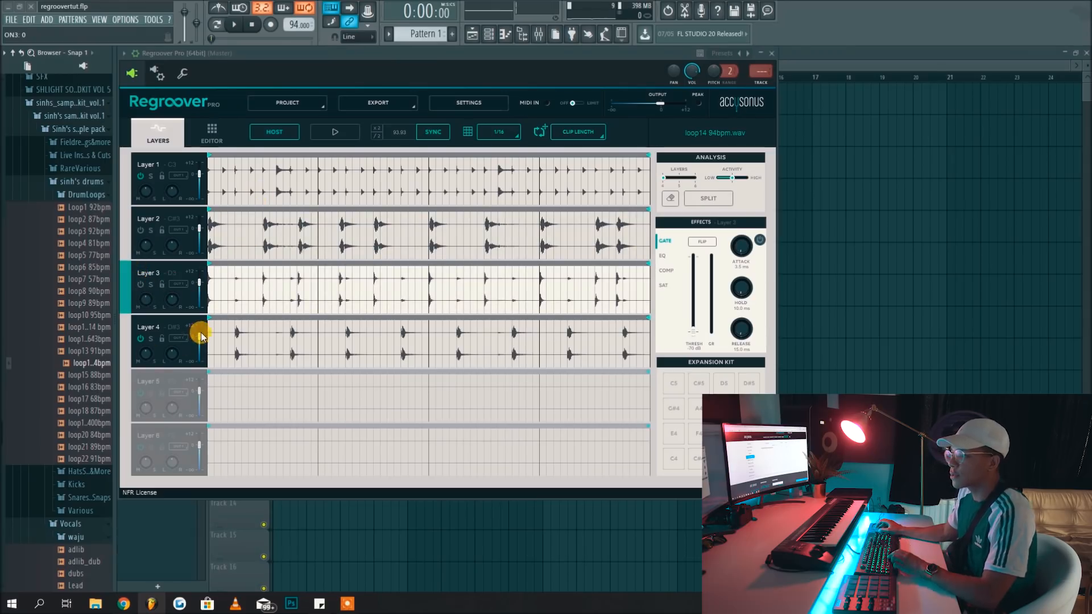
left_click(336, 131)
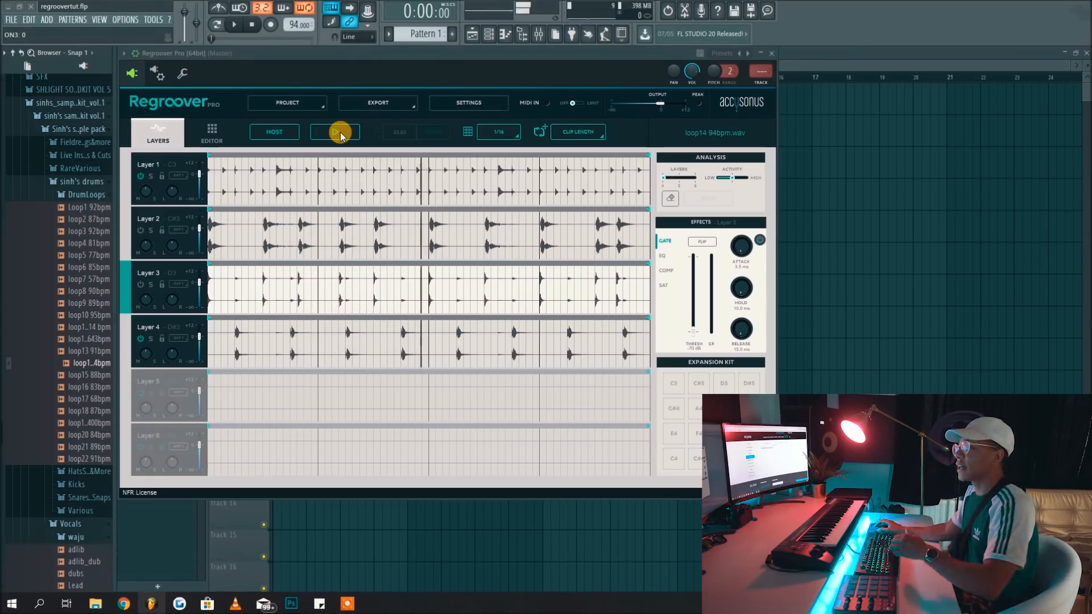
left_click(337, 132)
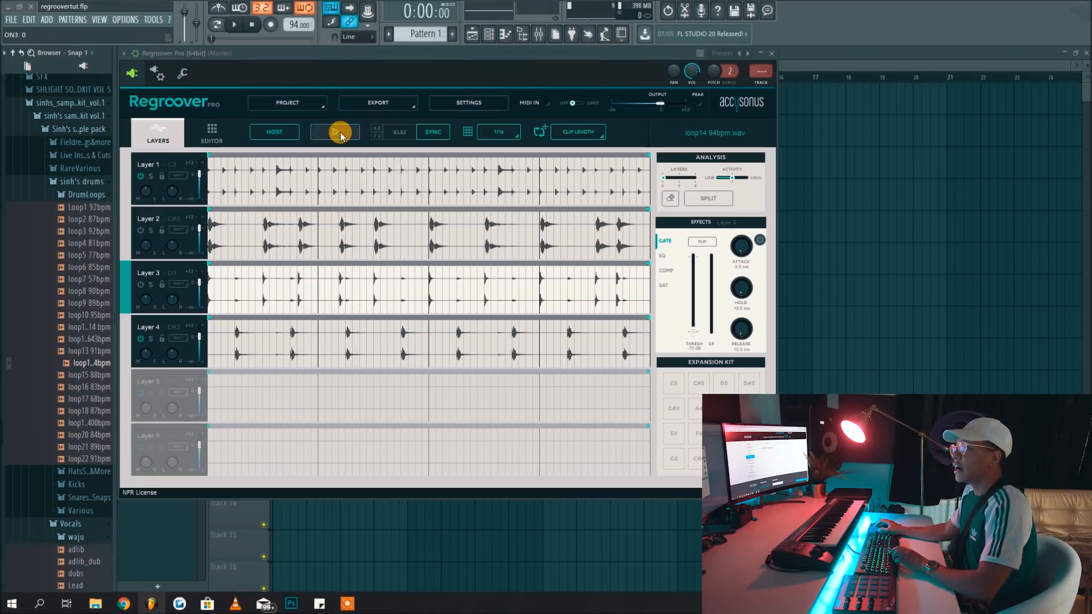
Shorten Layer 1's loop region to its first bar and play the layers together
left_click(647, 155)
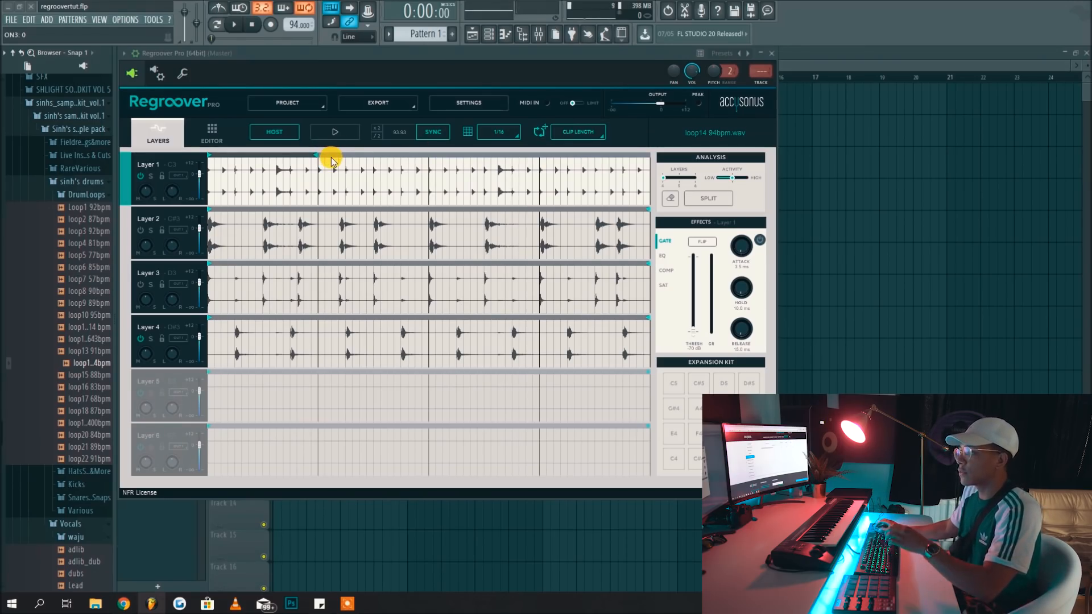
left_click(335, 132)
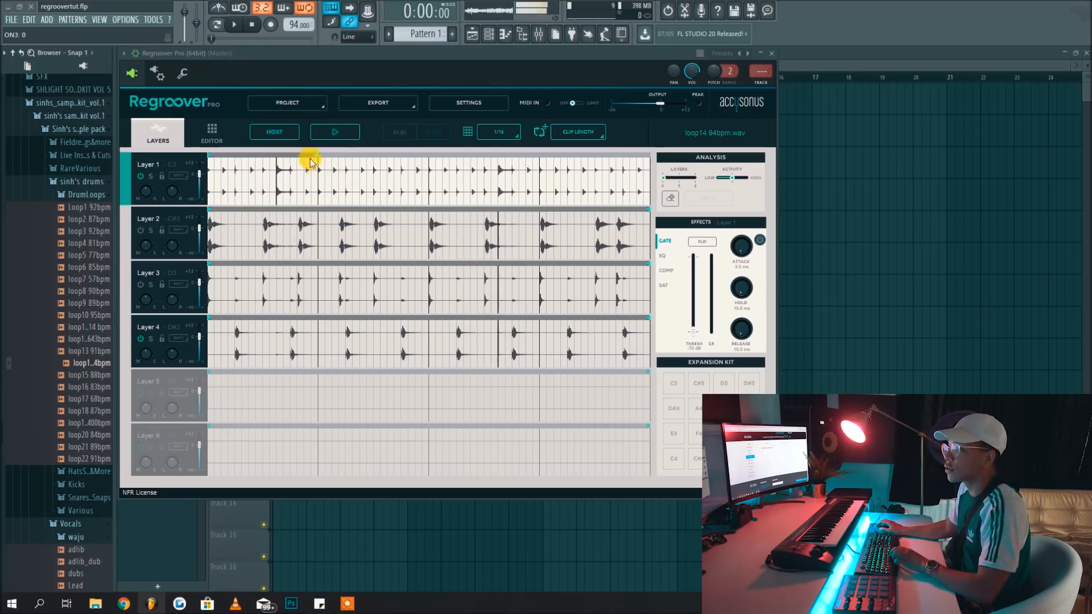
left_click(335, 132)
Shift Layer 1's loop region to start at its first accented hit and end in bar two, then play it
left_click_drag(222, 153, 350, 154)
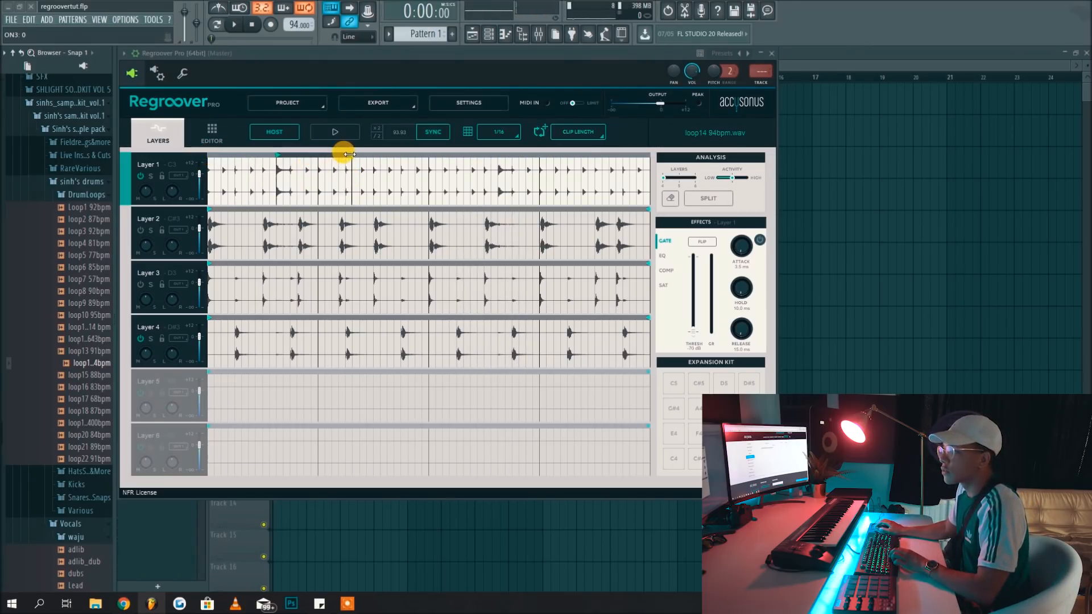
left_click(335, 131)
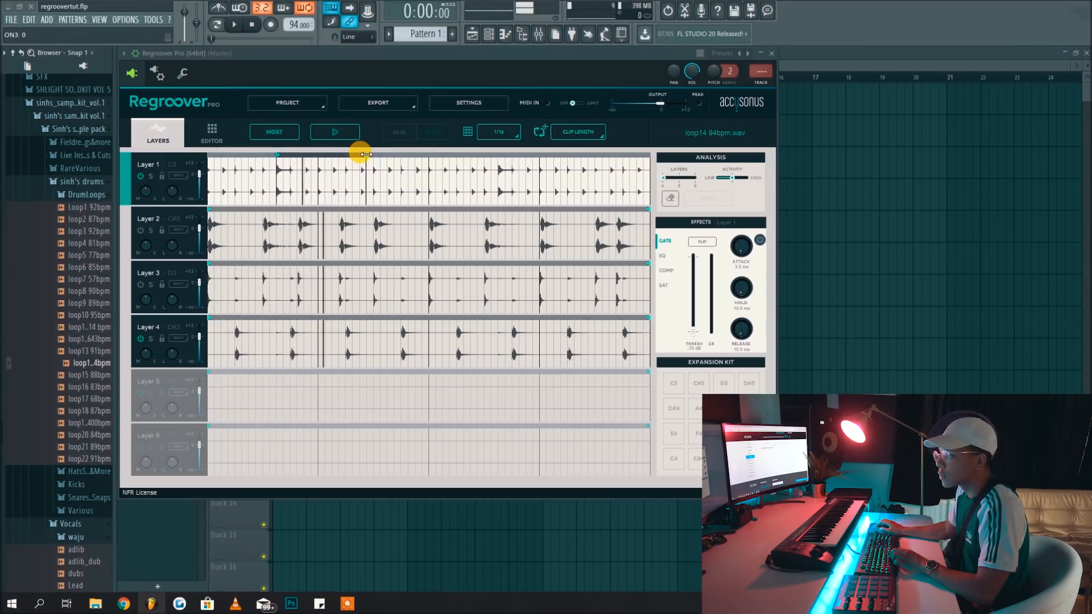
left_click(336, 134)
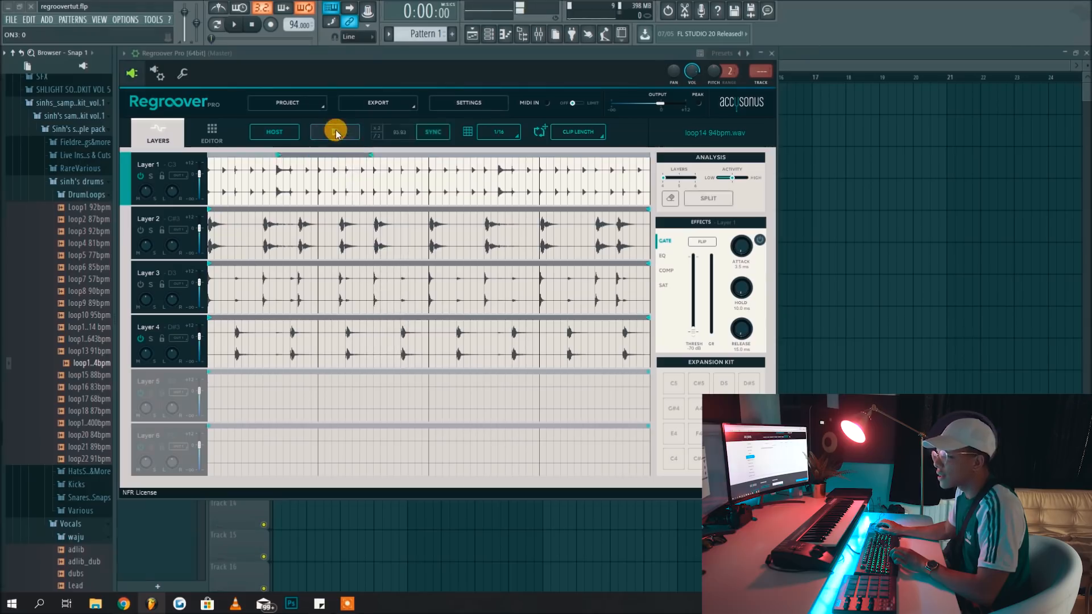
Extend Layer 1's loop end just past the middle of bar two, audition it, and return the loop start to the clip's beginning
left_click(368, 154)
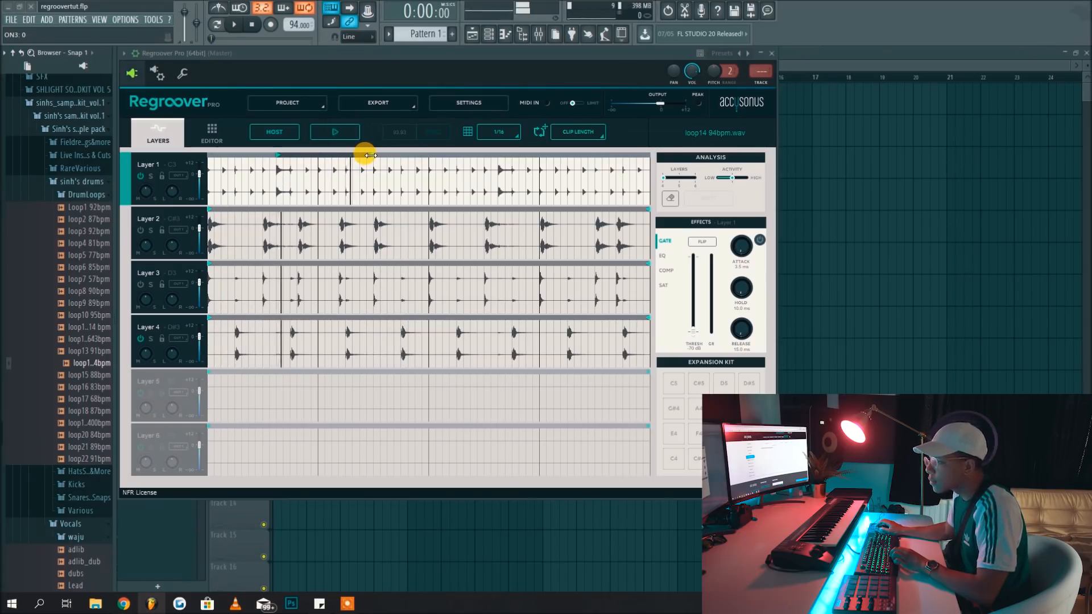
left_click_drag(370, 155, 385, 155)
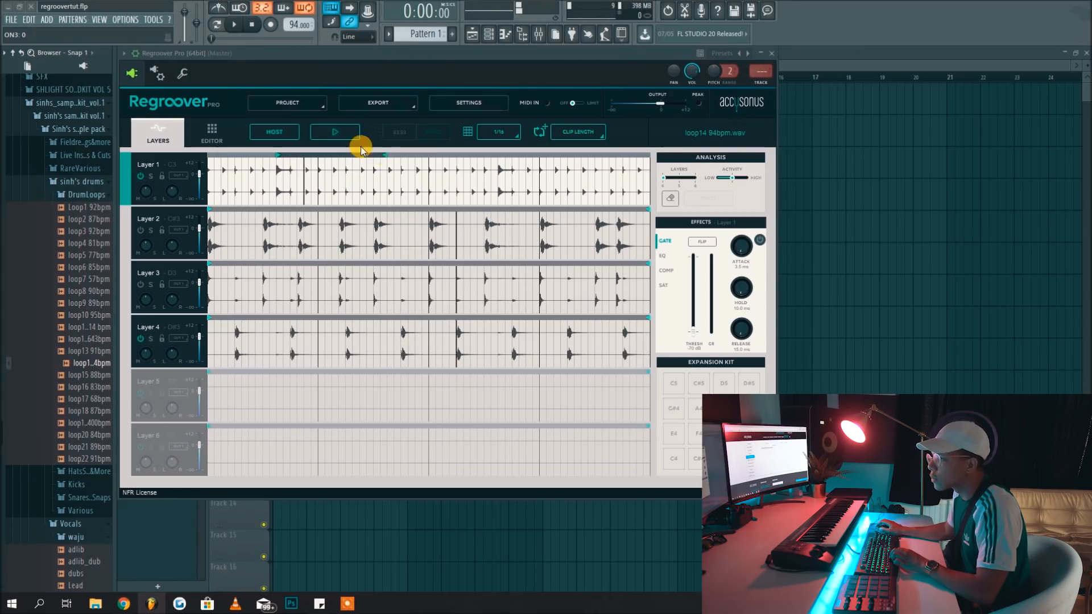
left_click(334, 134)
left_click(335, 134)
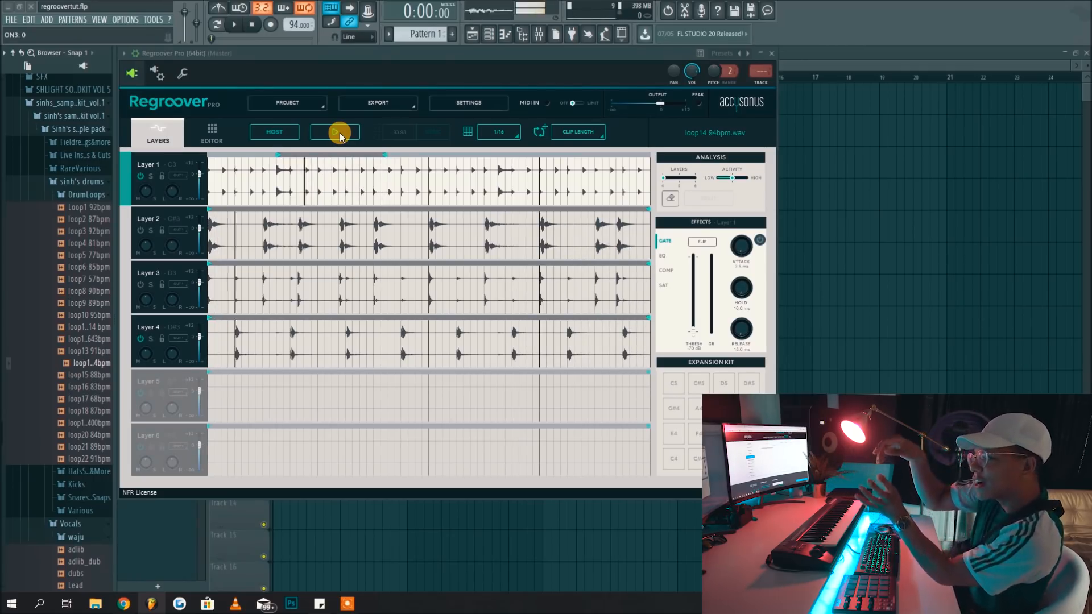
left_click(339, 135)
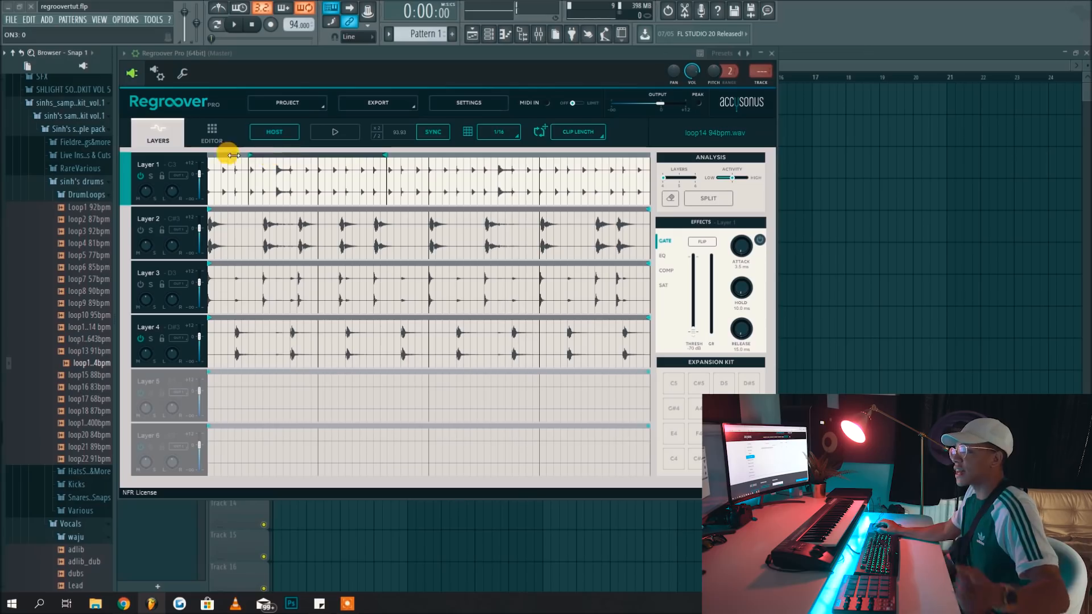
left_click_drag(233, 155, 208, 155)
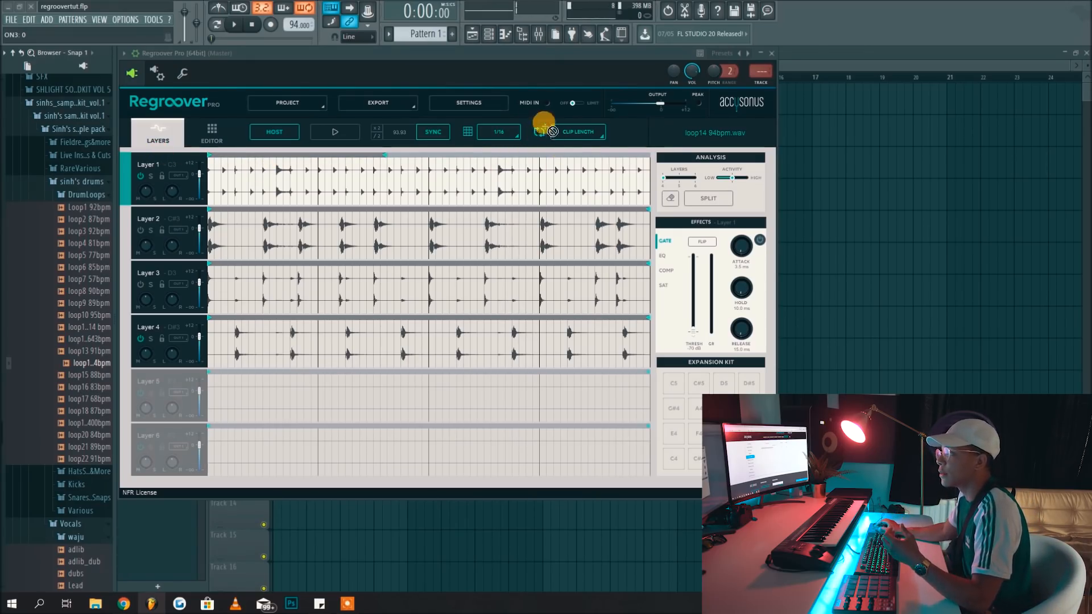
Place Regroover's pattern mixdown on playlist Track 2 at bar 1 and close its sample settings
left_click_drag(836, 149, 276, 135)
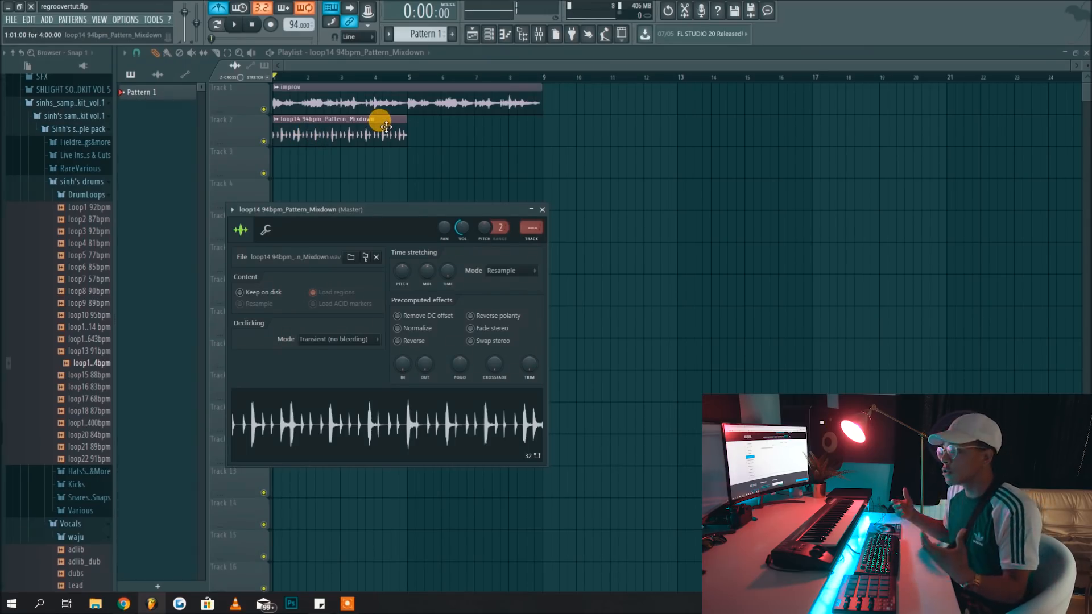
key("Escape")
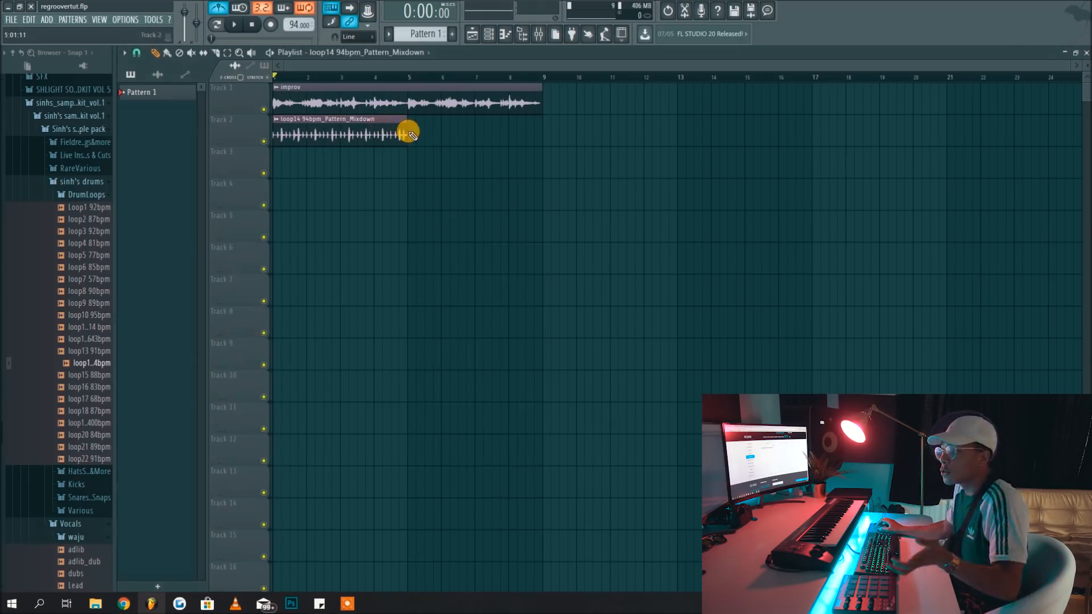
Set the playlist snap to Bar and place a second copy of the pattern mixdown on Track 2 at bar 5
left_click(414, 134)
right_click(429, 137)
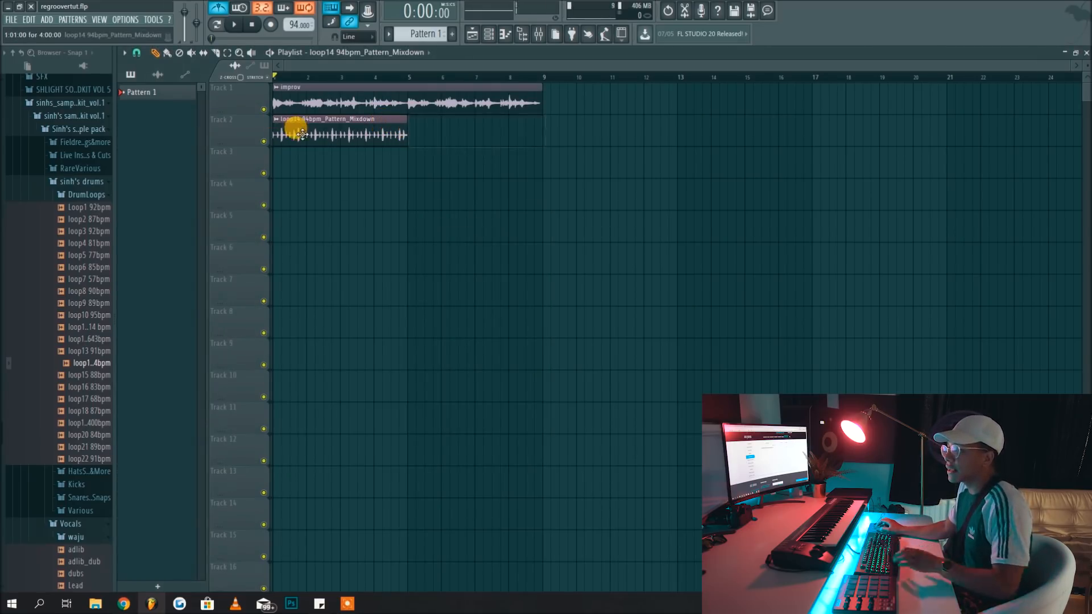
left_click(136, 54)
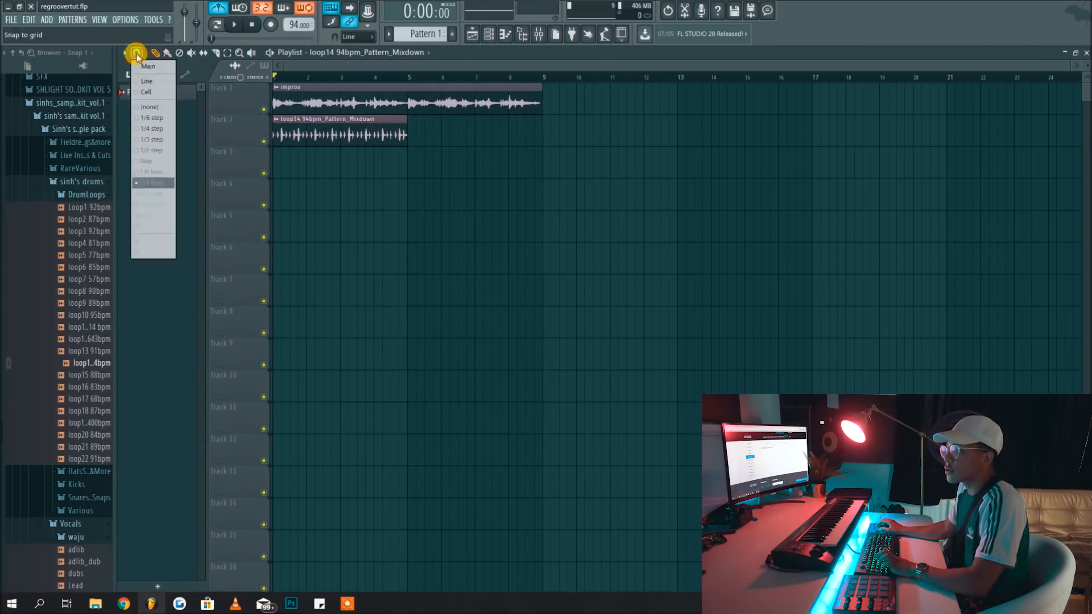
left_click(154, 227)
left_click(421, 134)
Open the mixdown's sample settings and lower its volume to about 19% while playing it against the improv sample
left_click(477, 136)
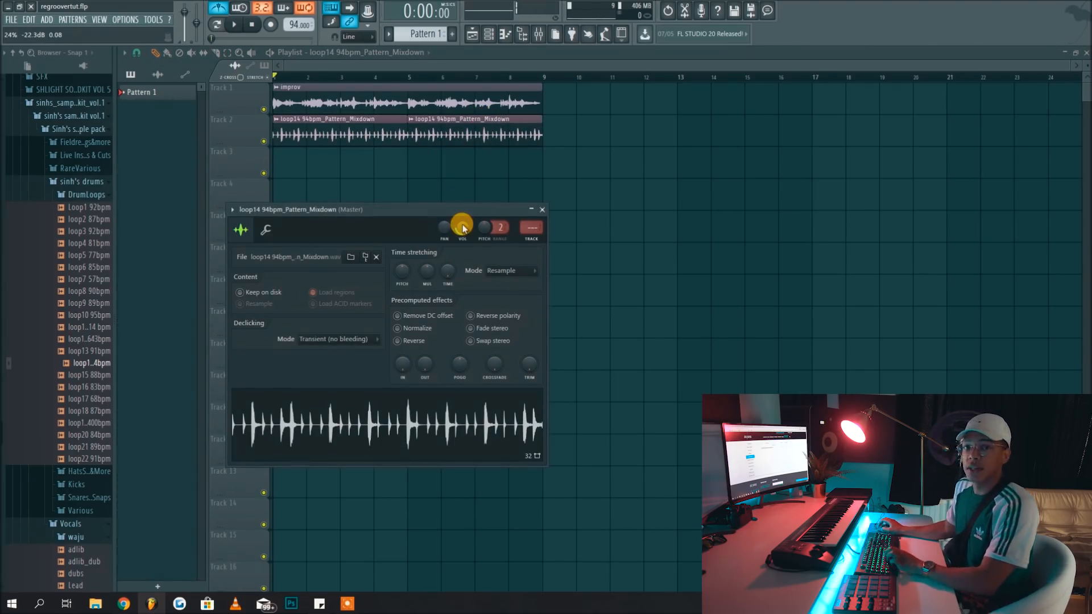
left_click(444, 230)
key("space")
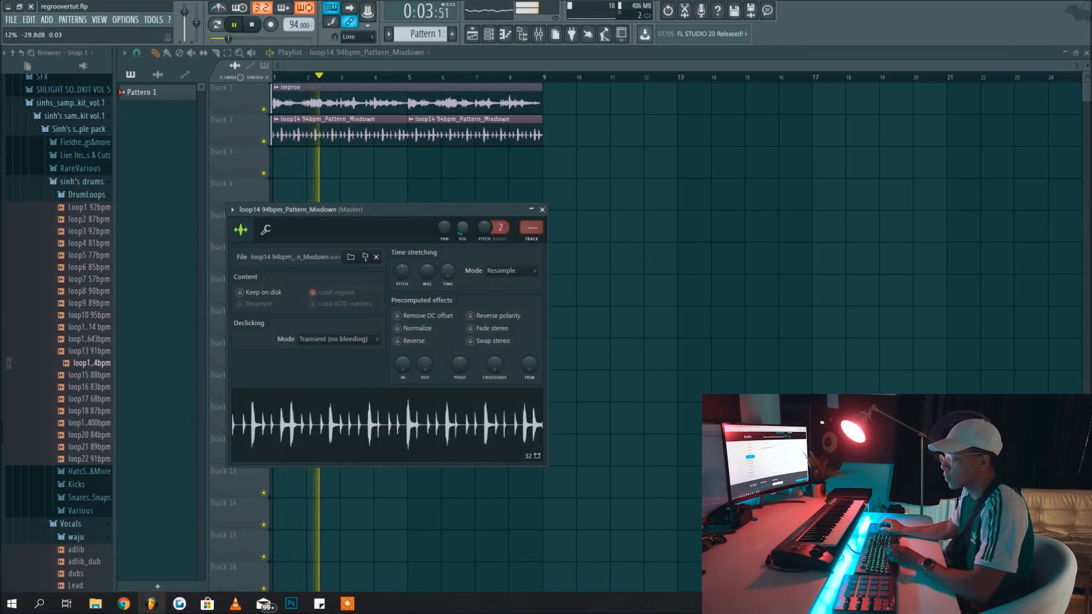
left_click(462, 229)
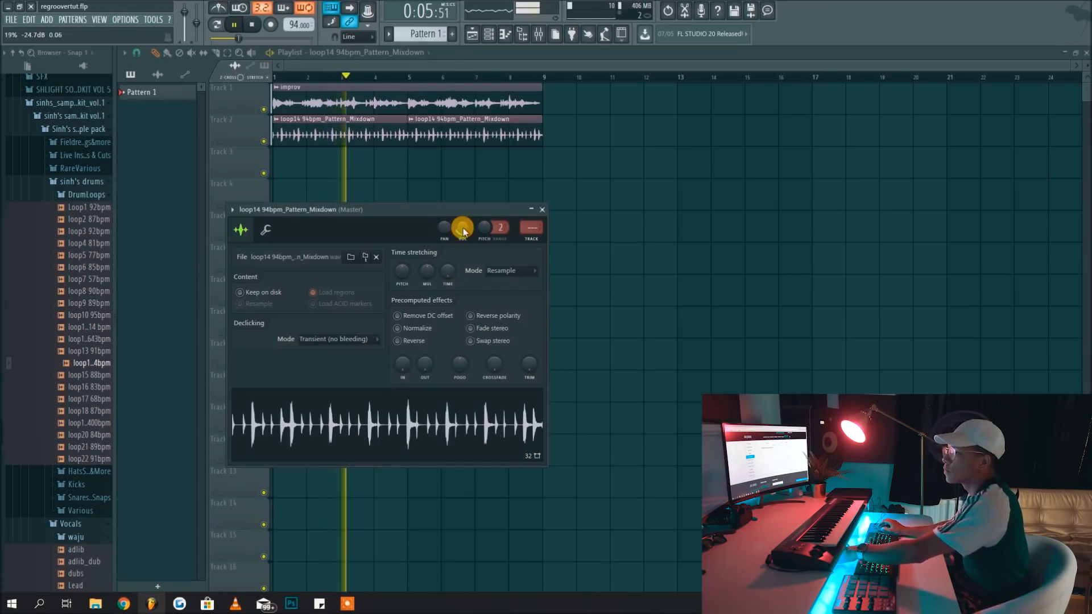
left_click(422, 87)
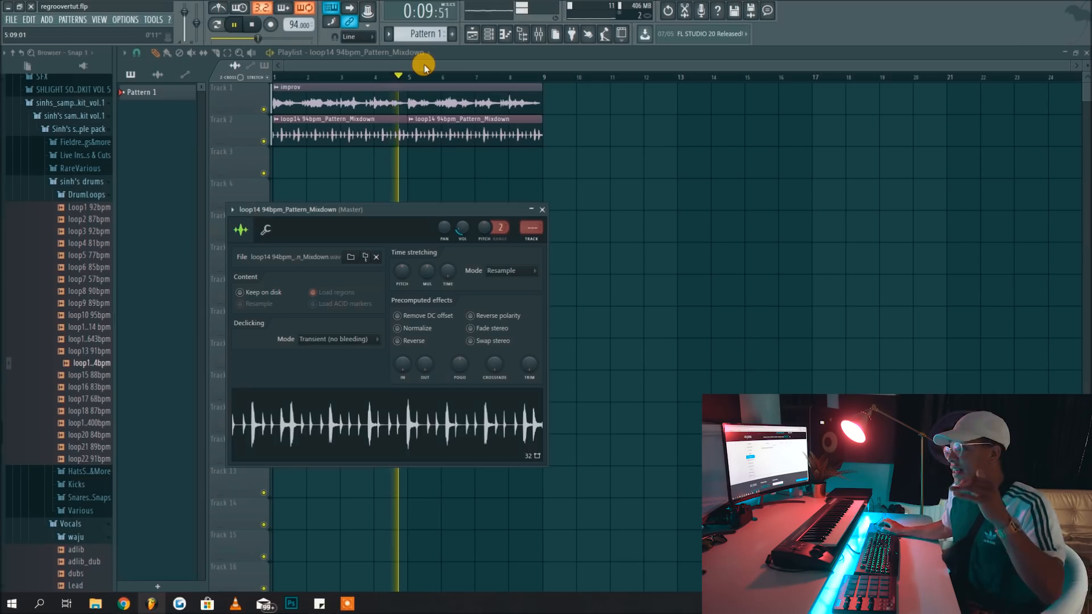
key("space")
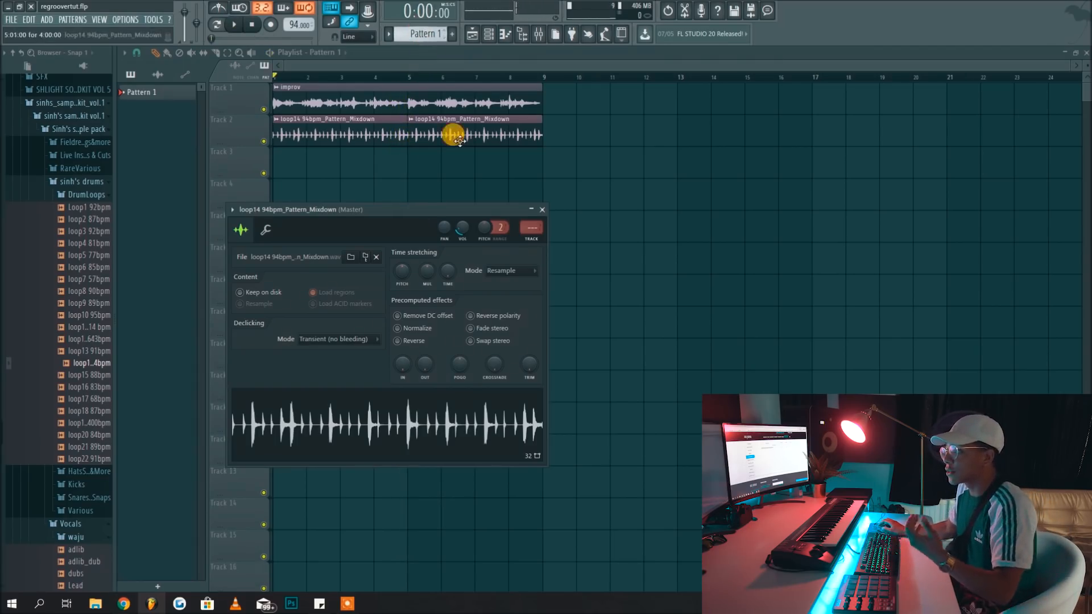
Lay an eight-bar Pattern 1 clip on Track 3 starting at bar 1 and bring up the channel rack
left_click_drag(458, 169, 225, 158)
left_click_drag(303, 165, 534, 171)
left_click(488, 33)
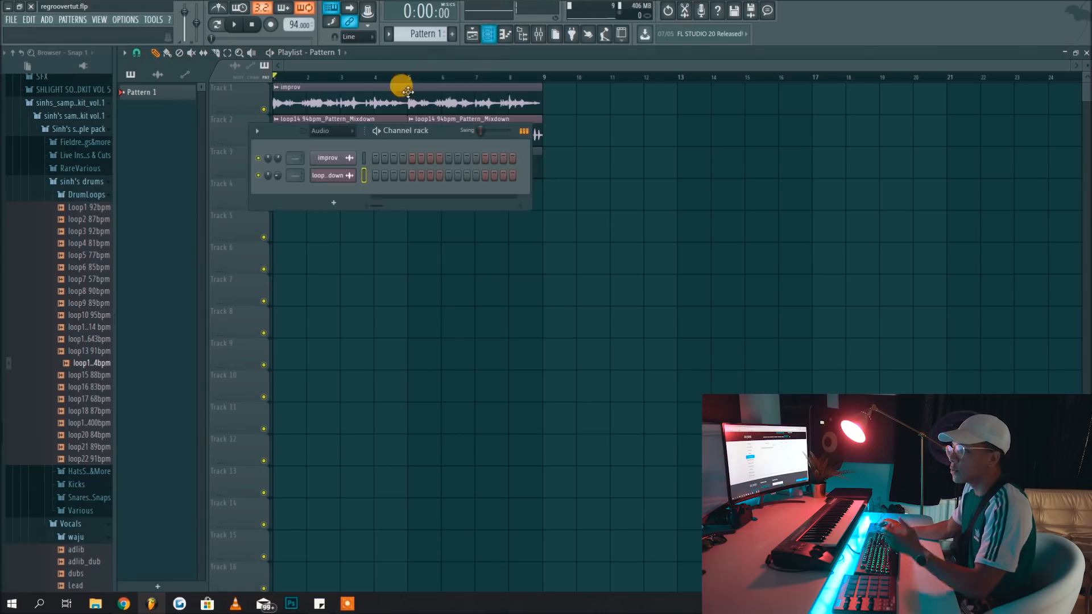
Add the gin$eng kick 14 sample from the ginseng VOL 3 kit's kicks folder as a new channel
left_click(67, 127)
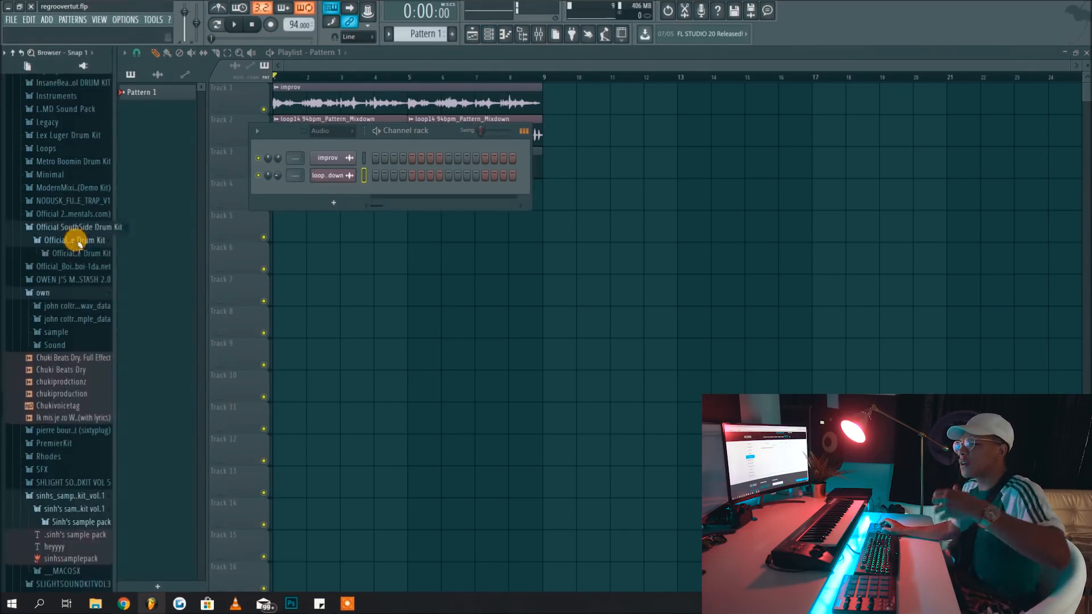
scroll(78, 244, "up", 5)
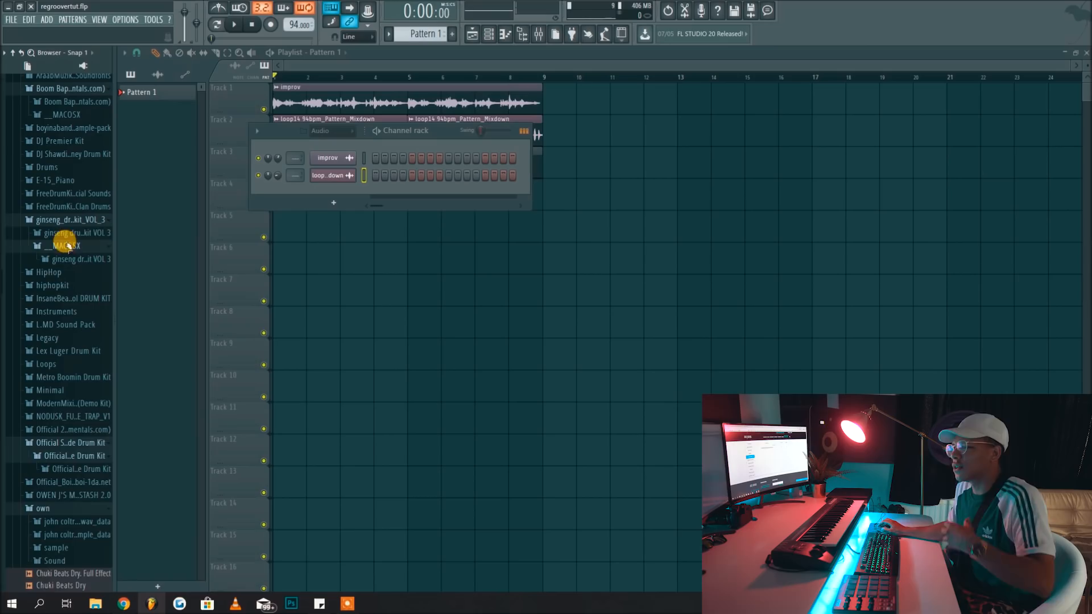
left_click(65, 233)
left_click(76, 297)
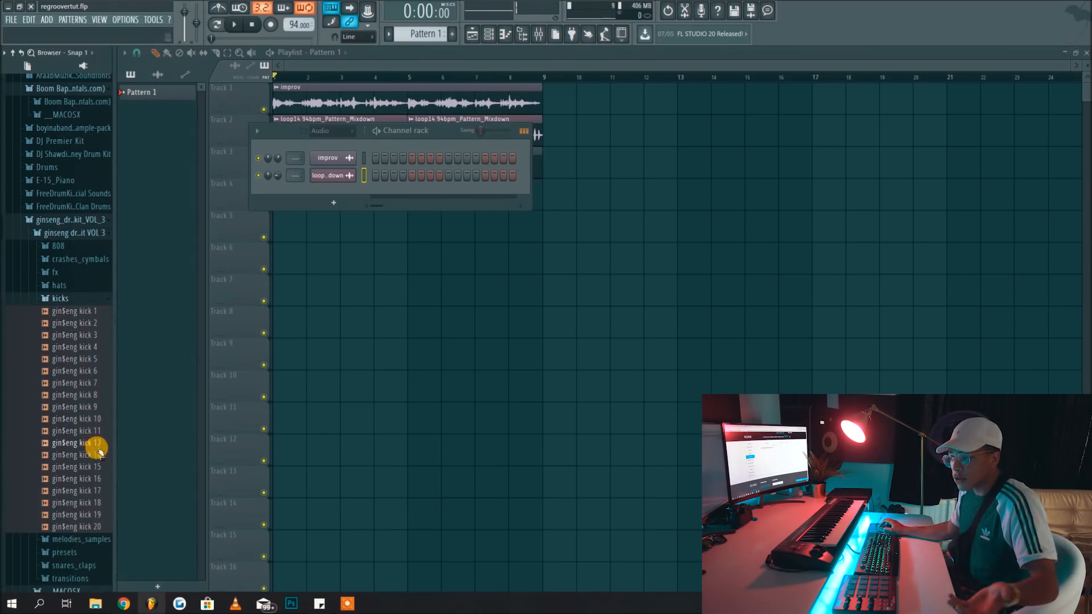
left_click_drag(91, 454, 340, 195)
Widen the channel rack and program the gin$eng kick 14 on steps 1 and 9, auditioning the pattern
left_click_drag(529, 171, 1041, 168)
left_click(375, 192)
key("space")
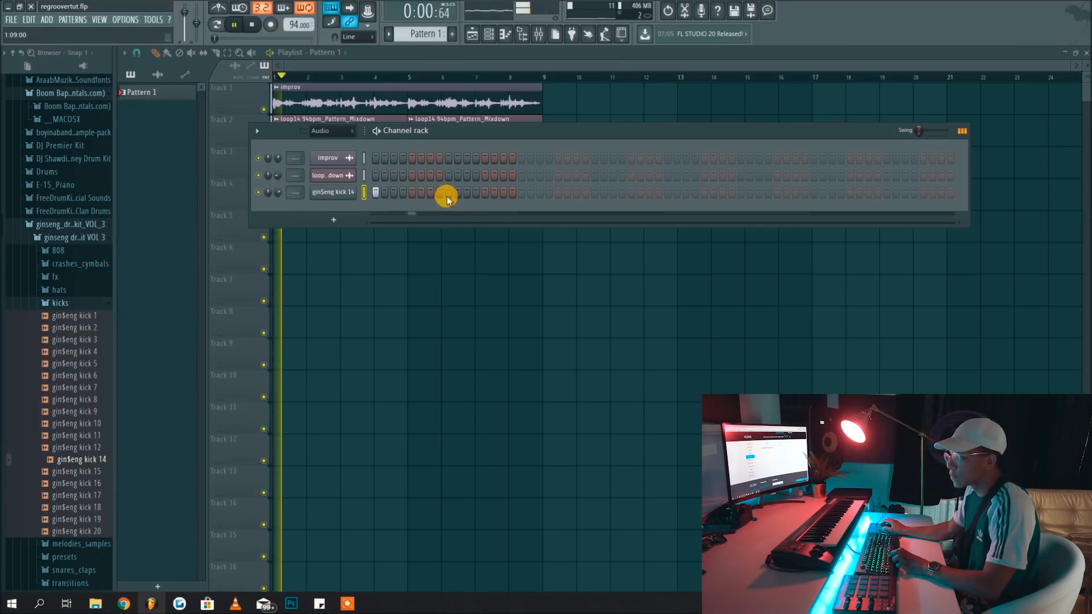
key("space")
In the kick's piano roll, add a softer short C5 note just before the step 9 hit and play the pattern
left_click(389, 199)
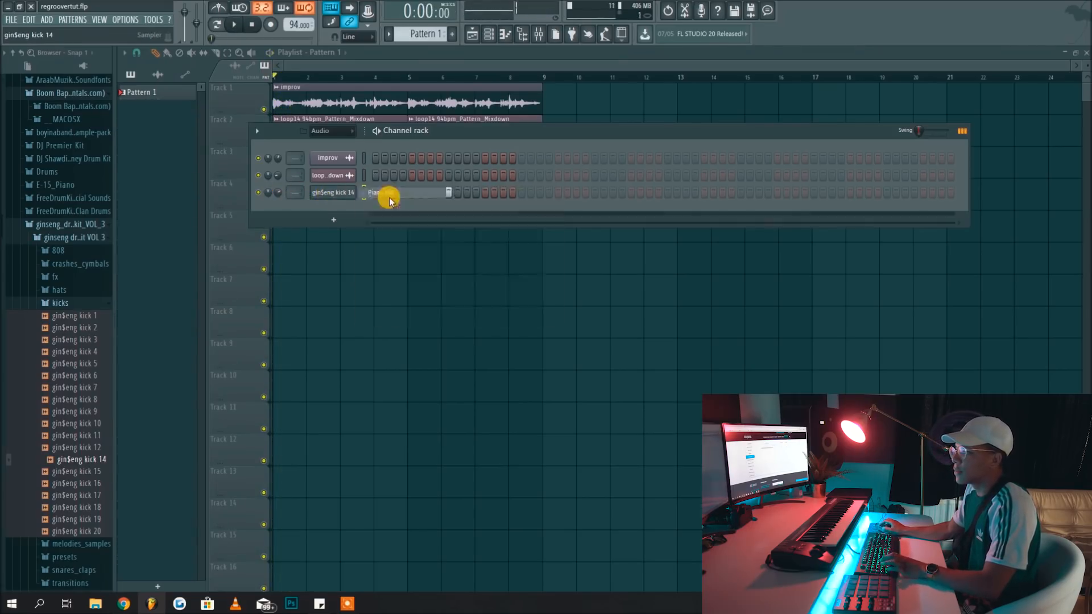
left_click(389, 199)
left_click(288, 244)
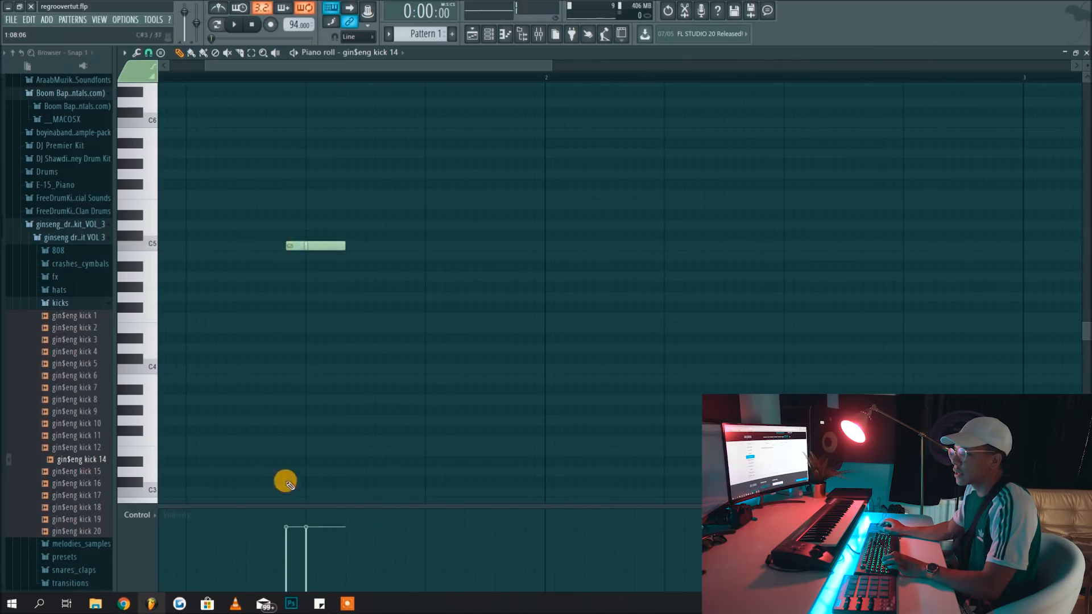
right_click(299, 246)
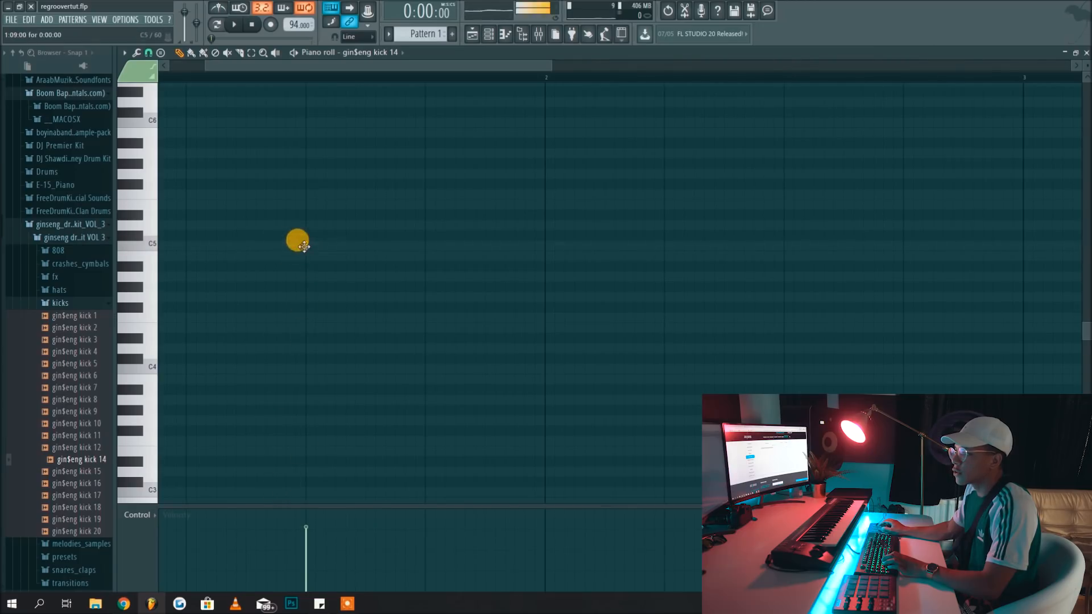
key("space")
scroll(281, 367, "down", 3)
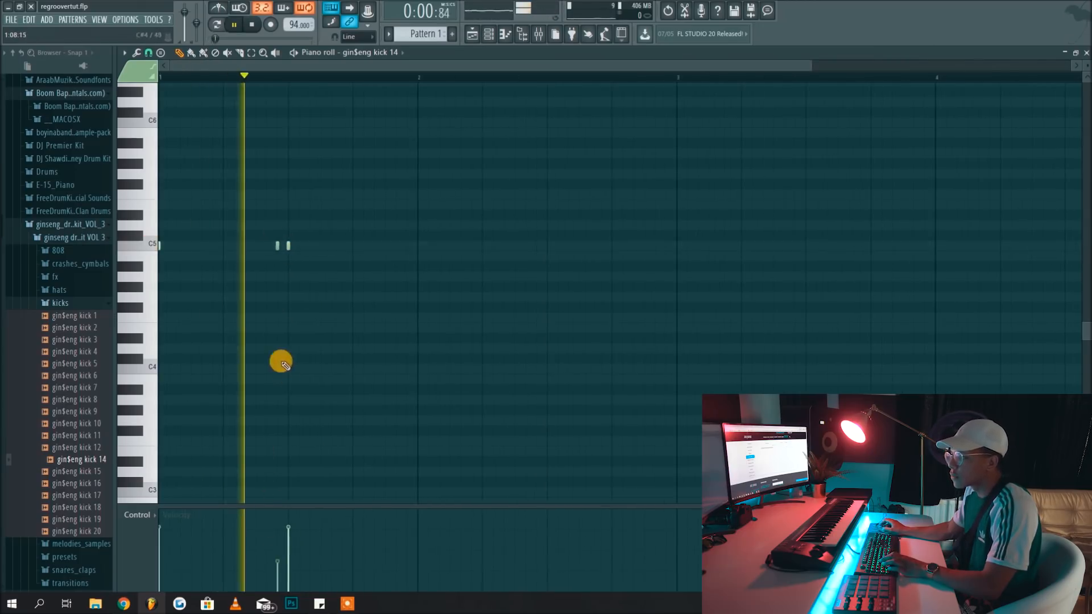
Duplicate the whole first-bar kick phrase into bars 2, 3 and 4 while listening, and clear the selection
key("ctrl+a")
key("space")
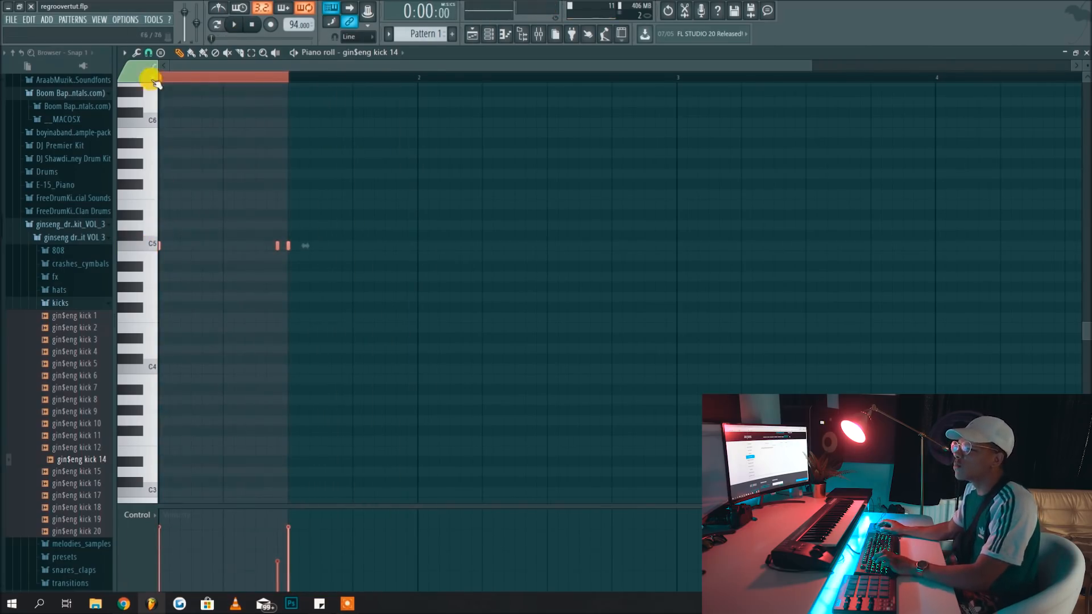
left_click(149, 53)
left_click(175, 243)
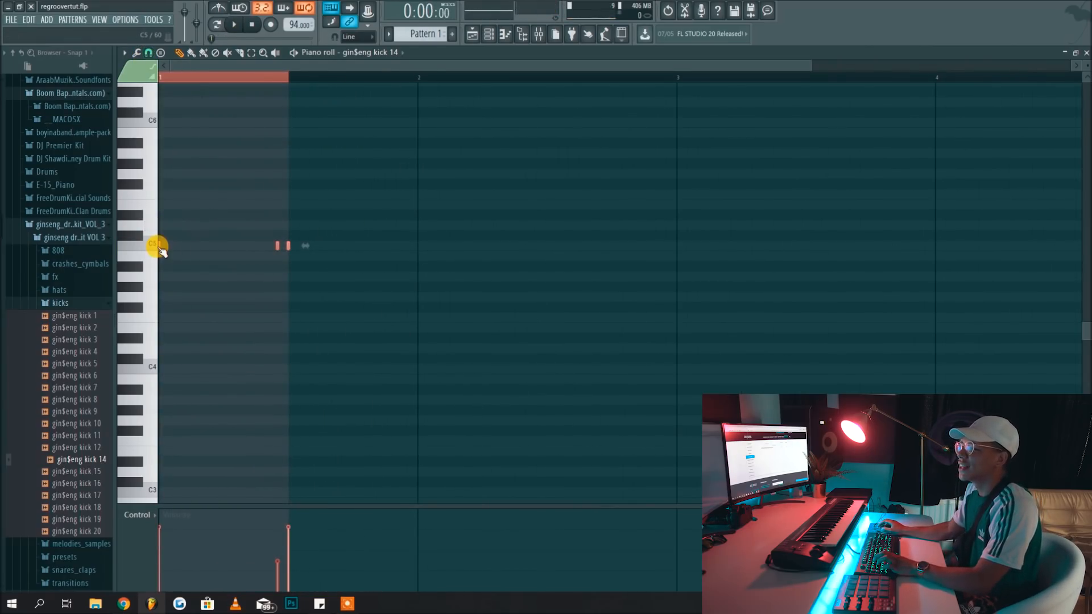
key("ctrl+b")
key("space")
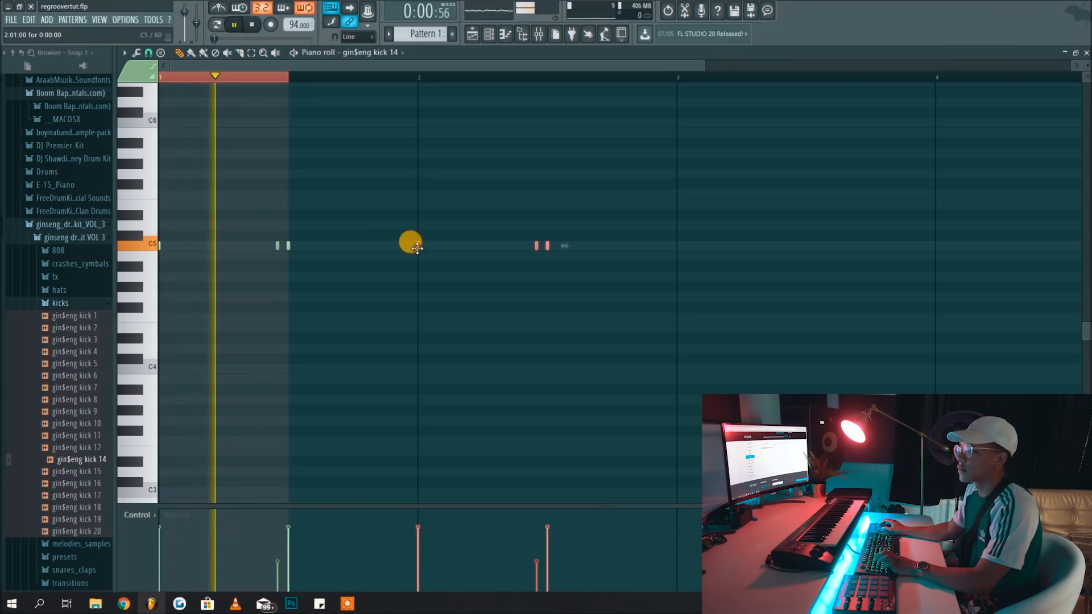
key("ctrl+b")
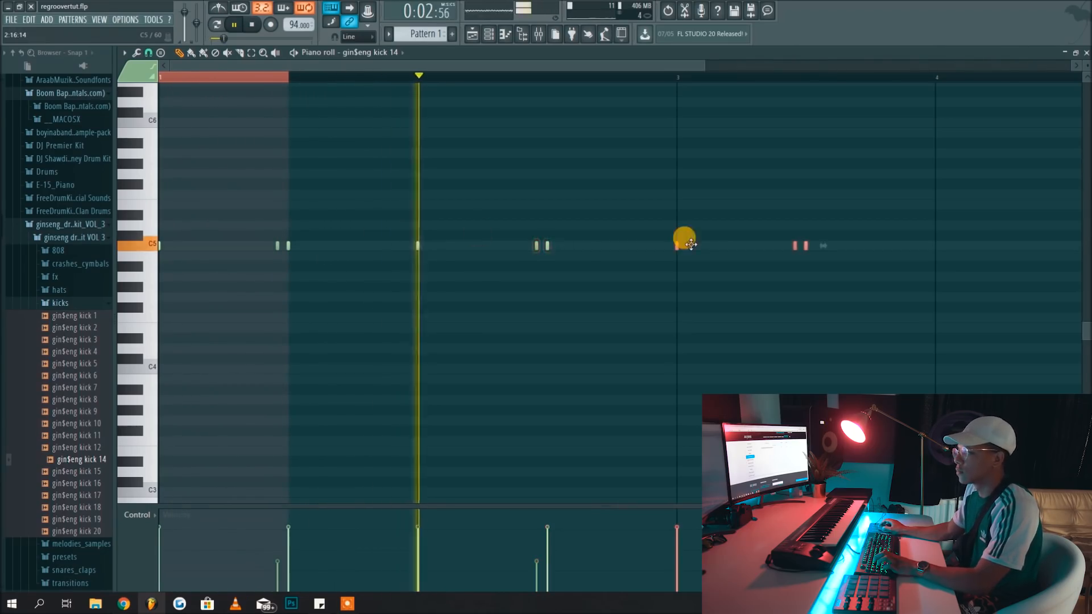
scroll(668, 255, "down", 3)
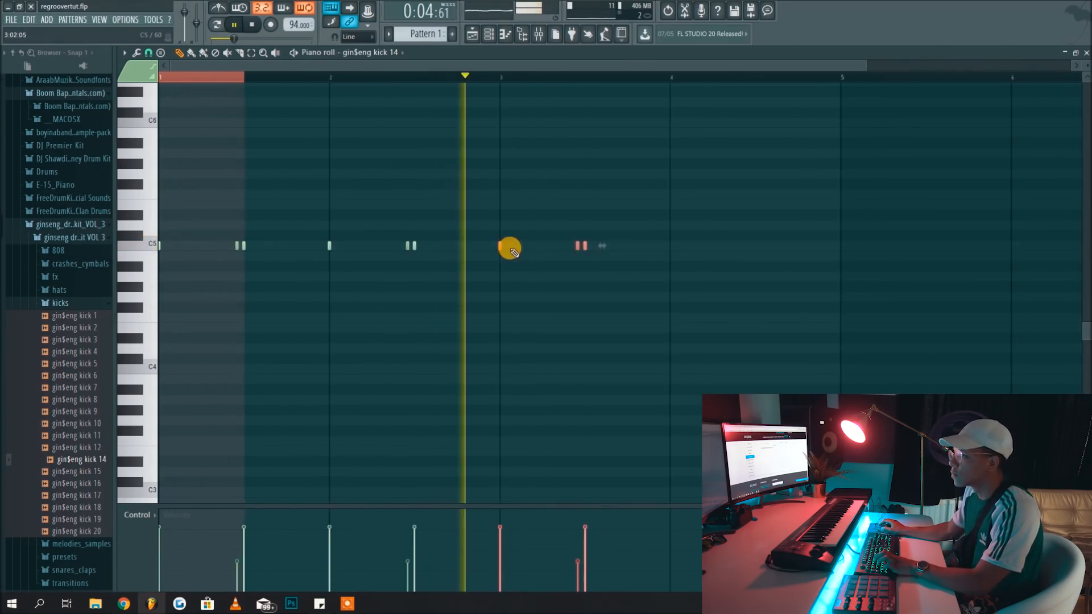
key("ctrl+b")
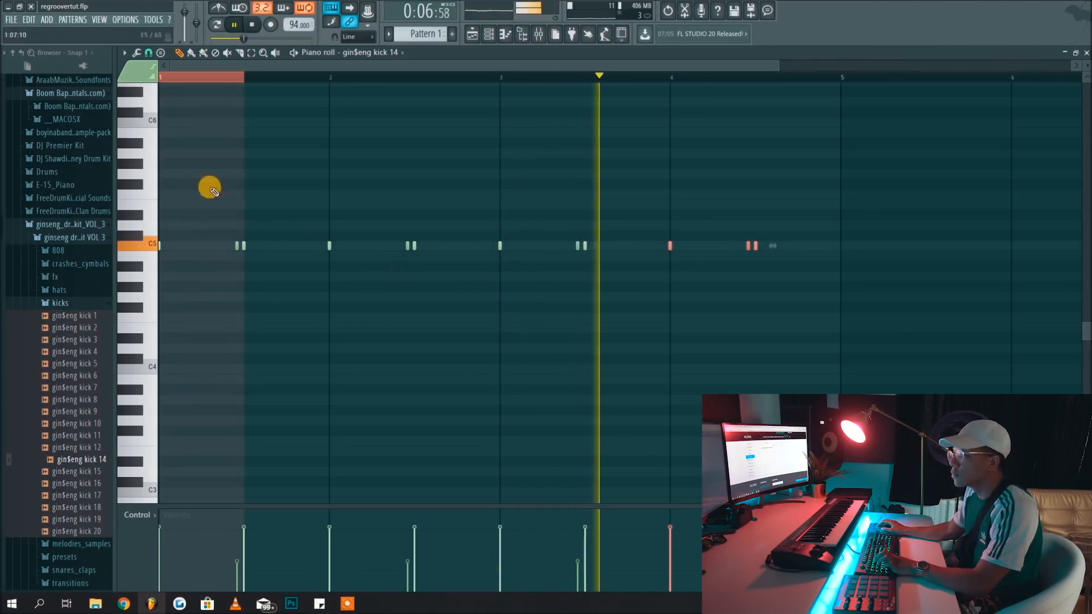
key("ctrl+d")
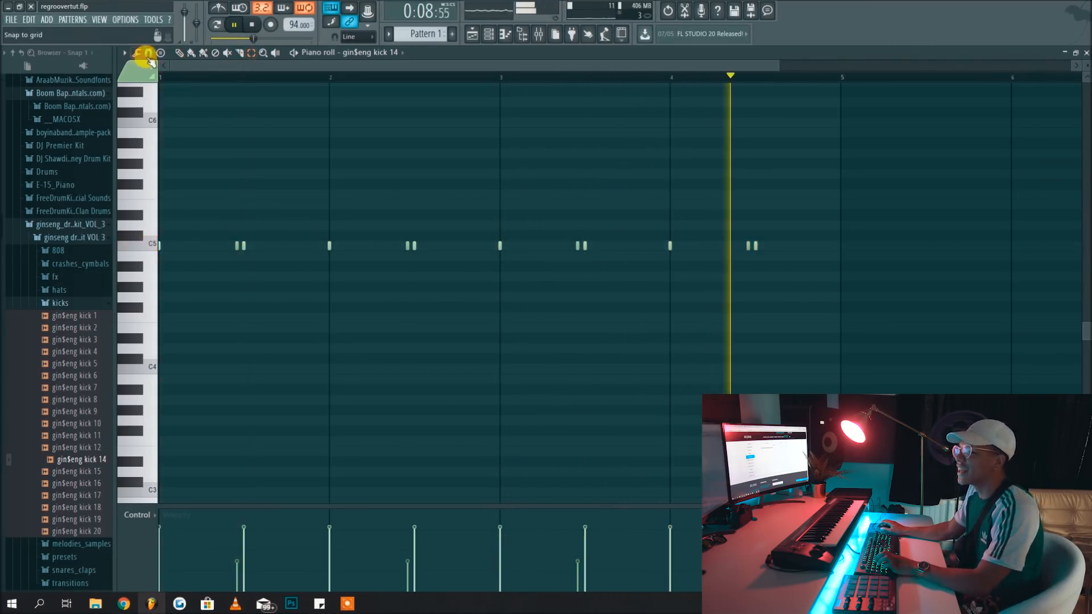
Set the piano roll snap to 1/4 beat and add an extra C5 kick on step 11 of bars 2 and 4
left_click(148, 53)
left_click(171, 195)
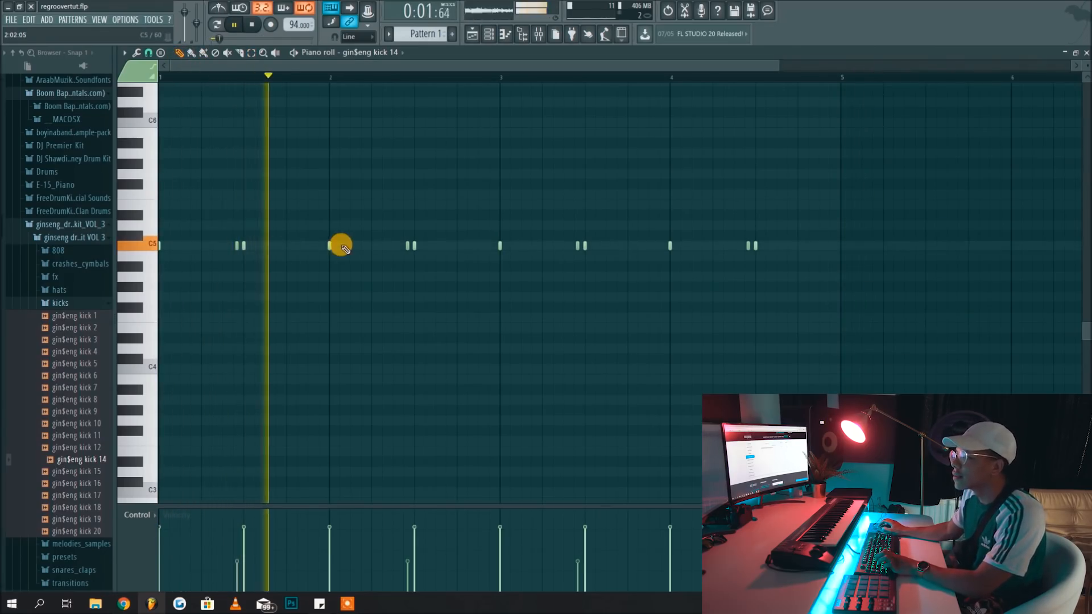
left_click(436, 246)
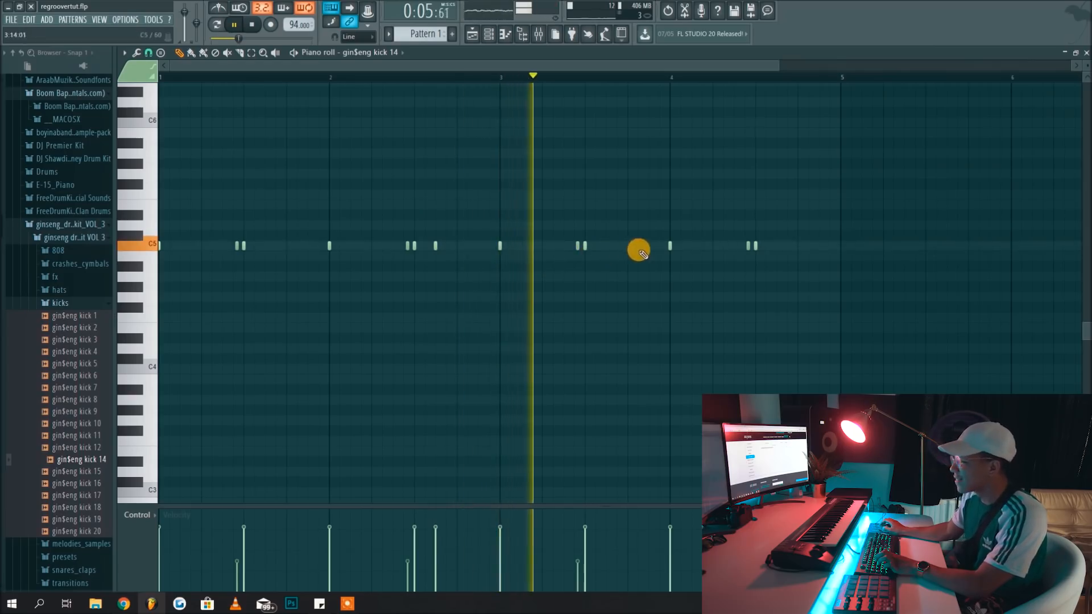
left_click(777, 245)
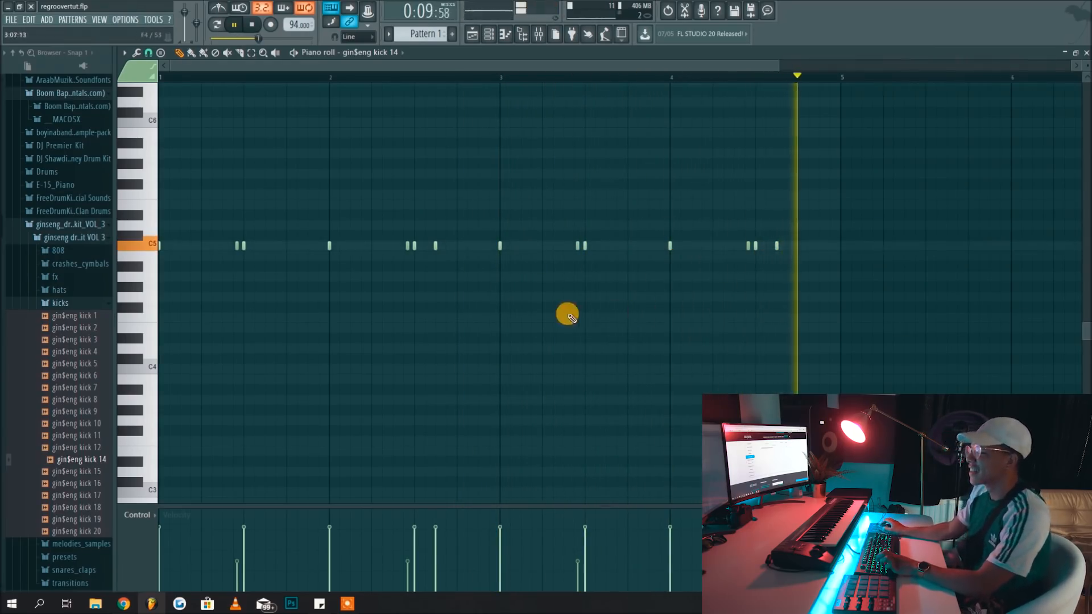
key("space")
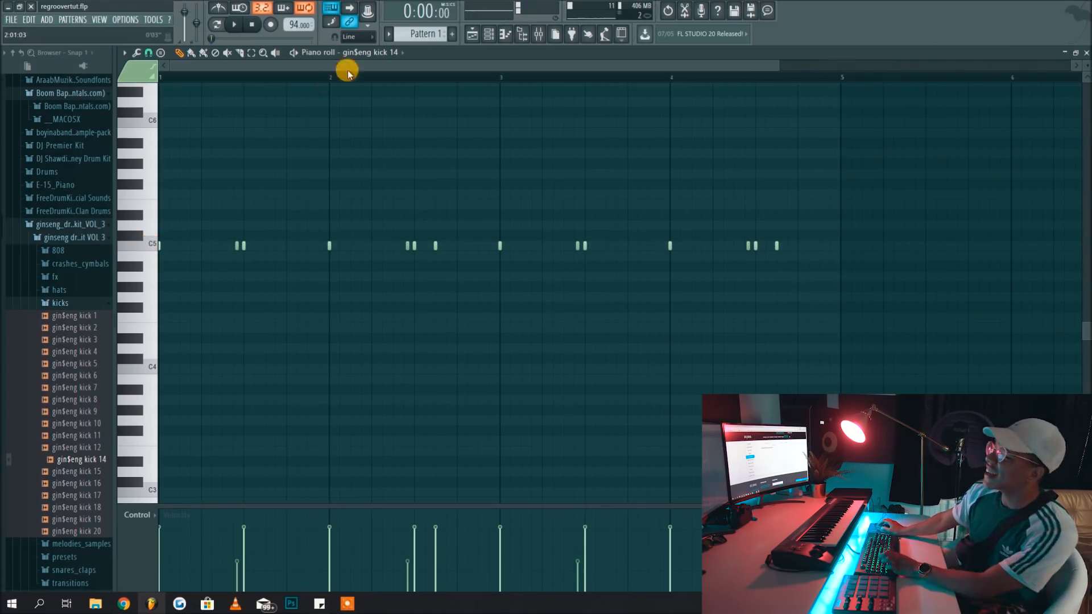
left_click(489, 35)
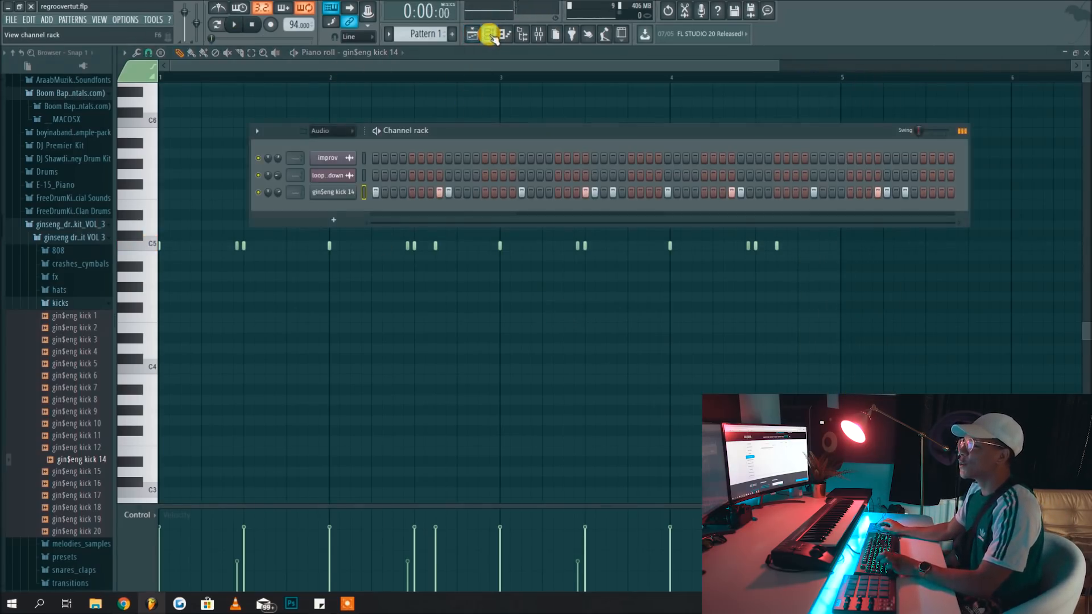
left_click(392, 65)
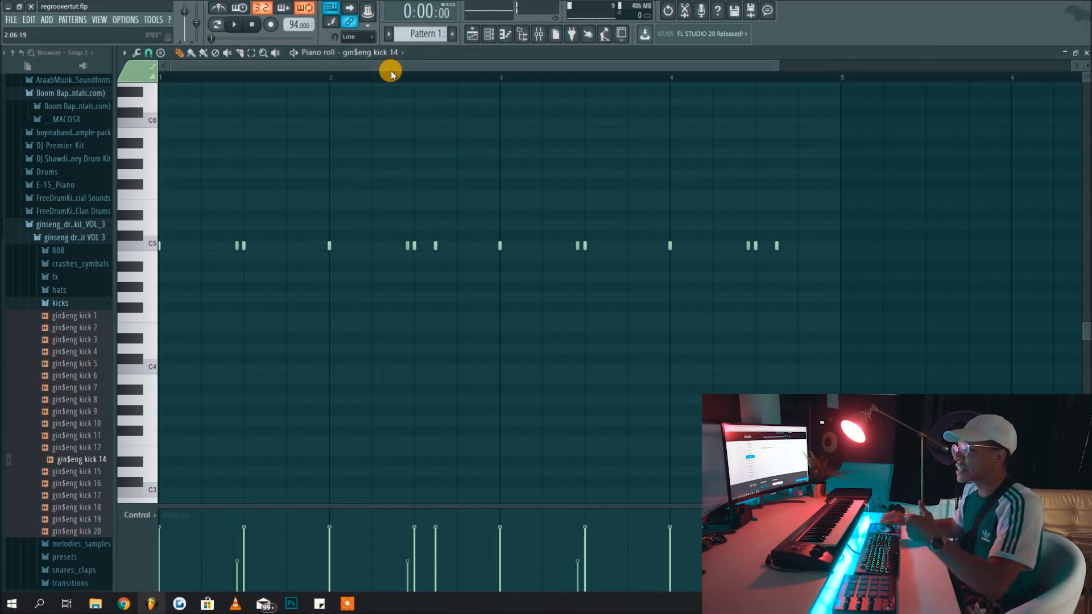
Set the piano roll snap to Bar and copy the complete four-bar kick pattern to bars 5 through 8
key("ctrl+a")
scroll(222, 168, "down", 2)
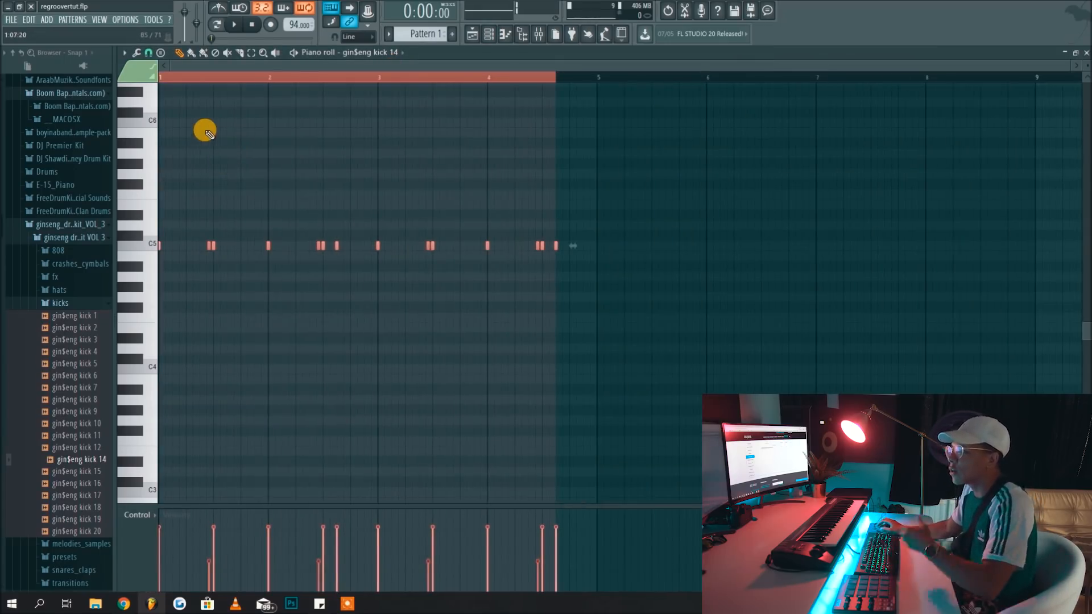
left_click(149, 52)
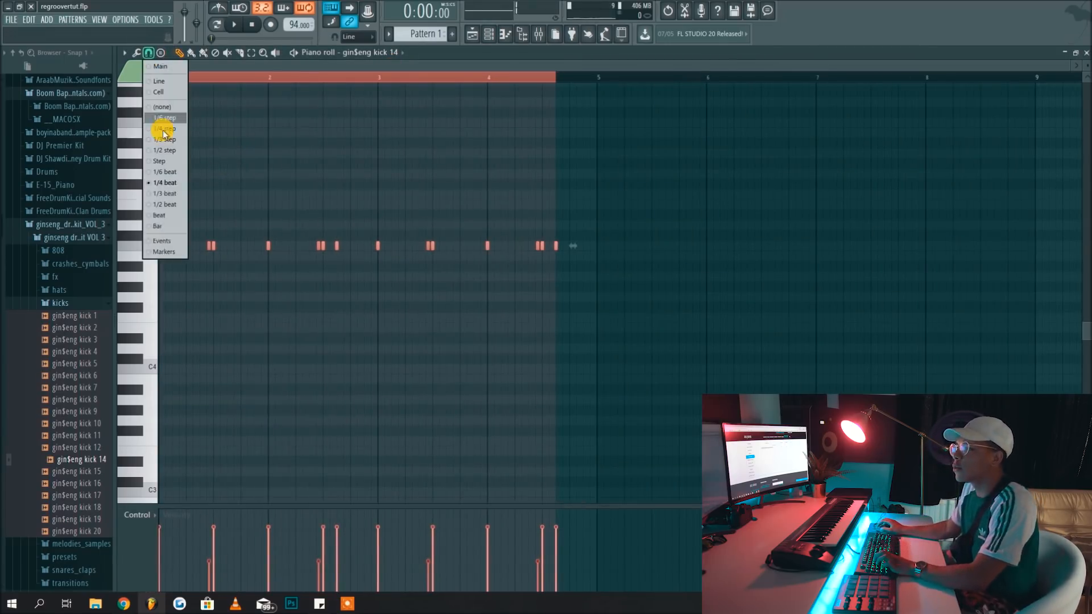
left_click(158, 232)
left_click_drag(214, 246, 634, 236)
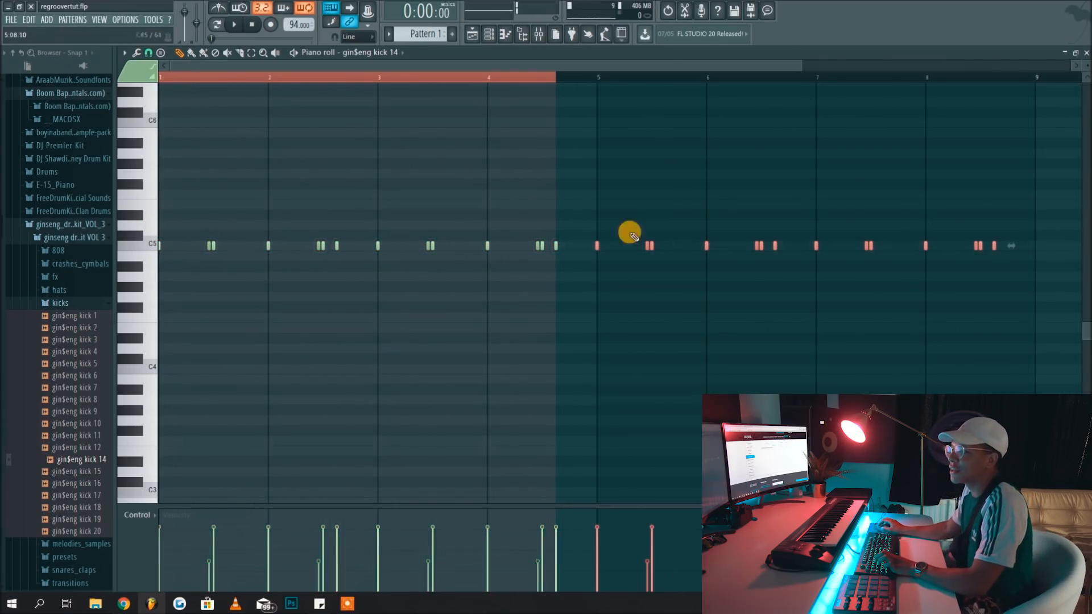
Shift all eight bars of kick notes slightly later off the grid and play the result
left_click(259, 78)
key("ctrl+a")
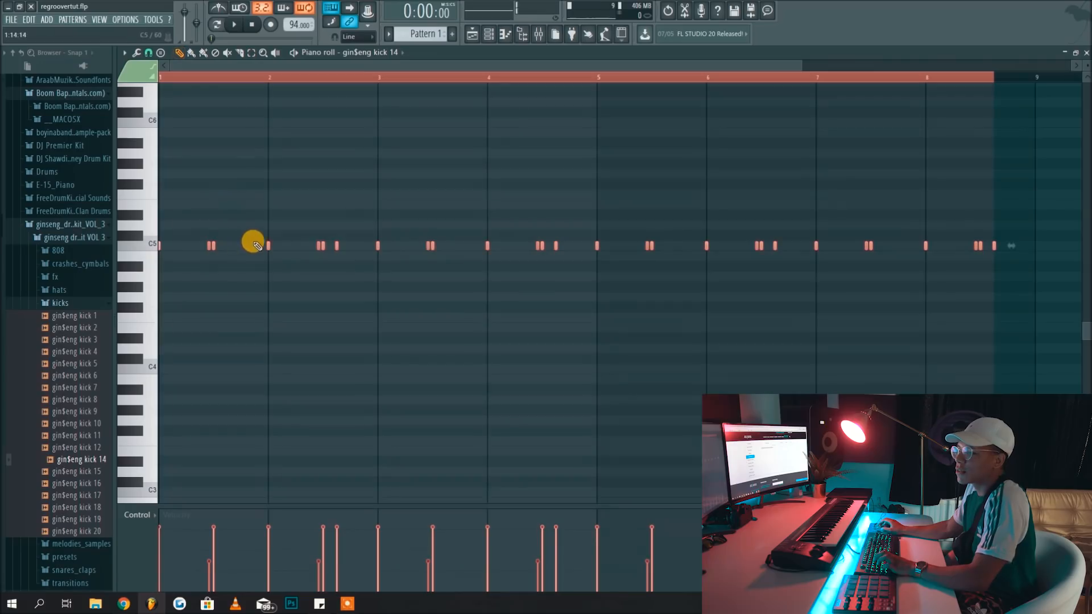
key("shift+Right")
key("space")
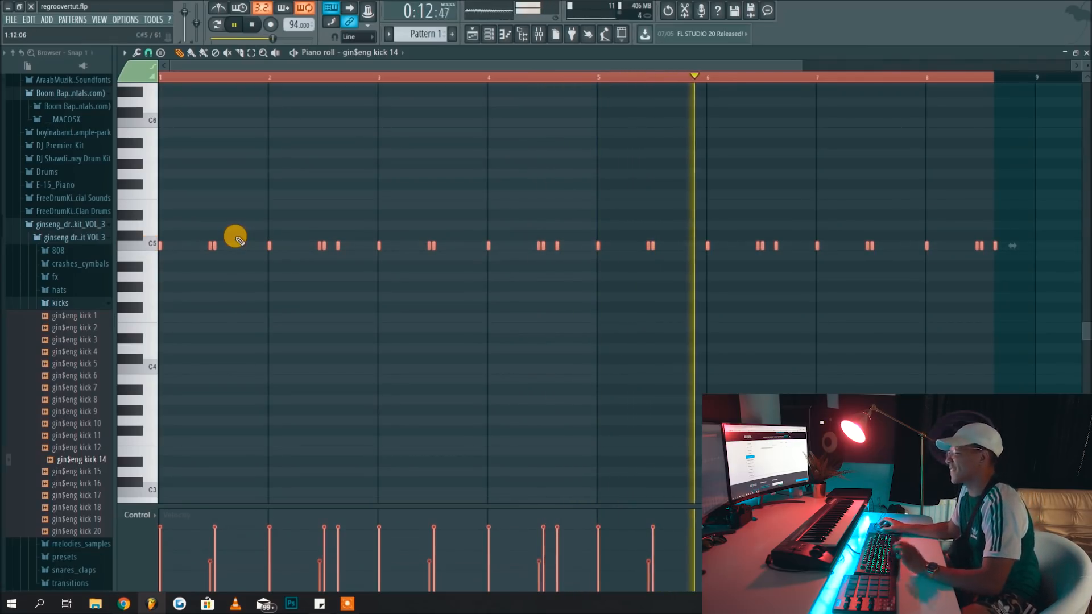
key("space")
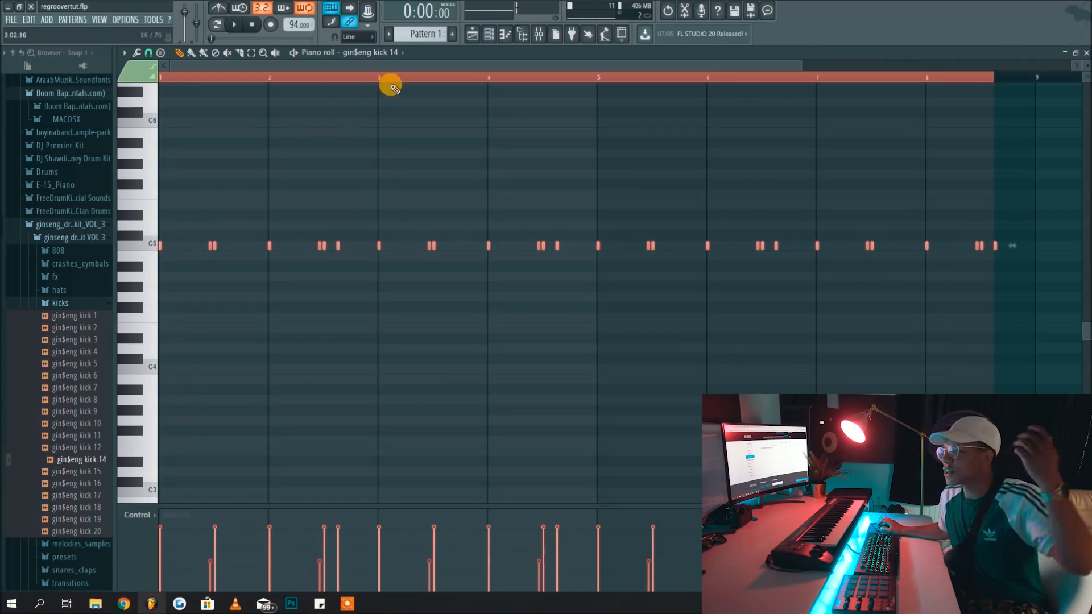
Show the channel rack and add a second Regroover Pro [64bit] instance to the project
left_click(492, 36)
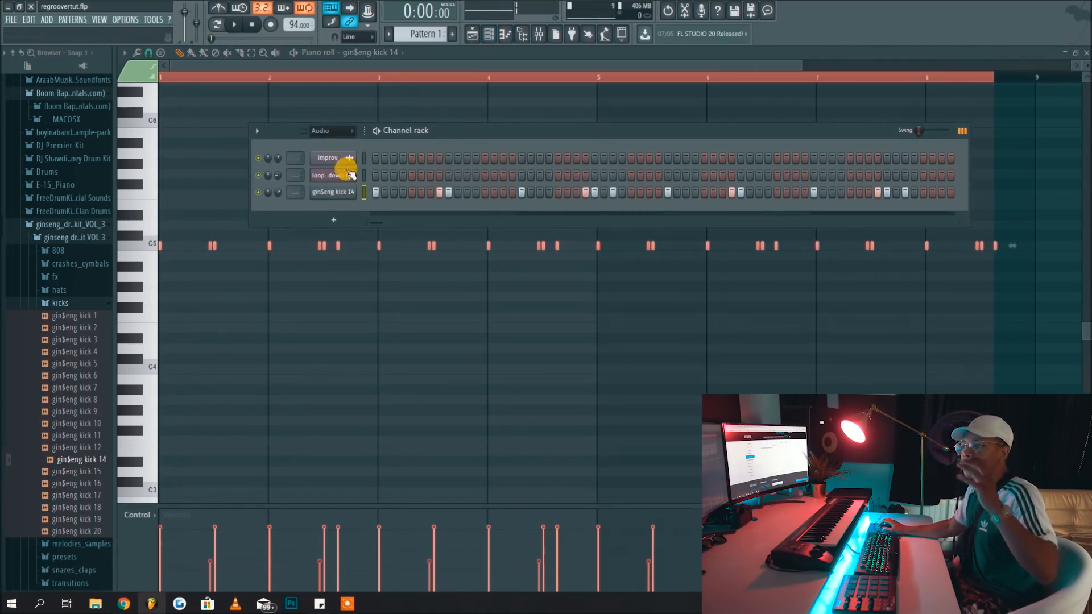
left_click(47, 21)
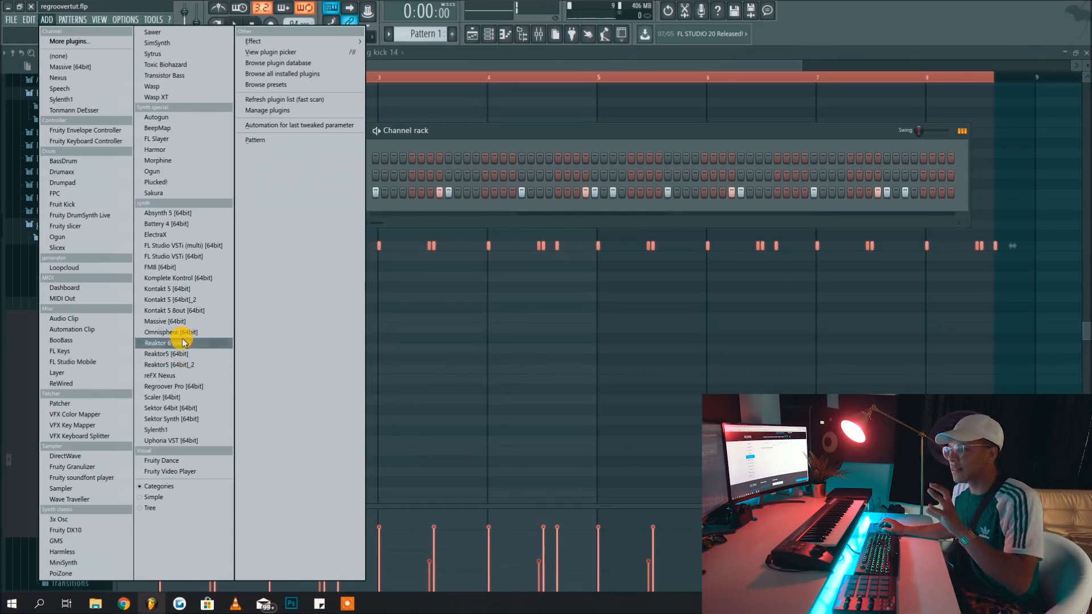
left_click(174, 387)
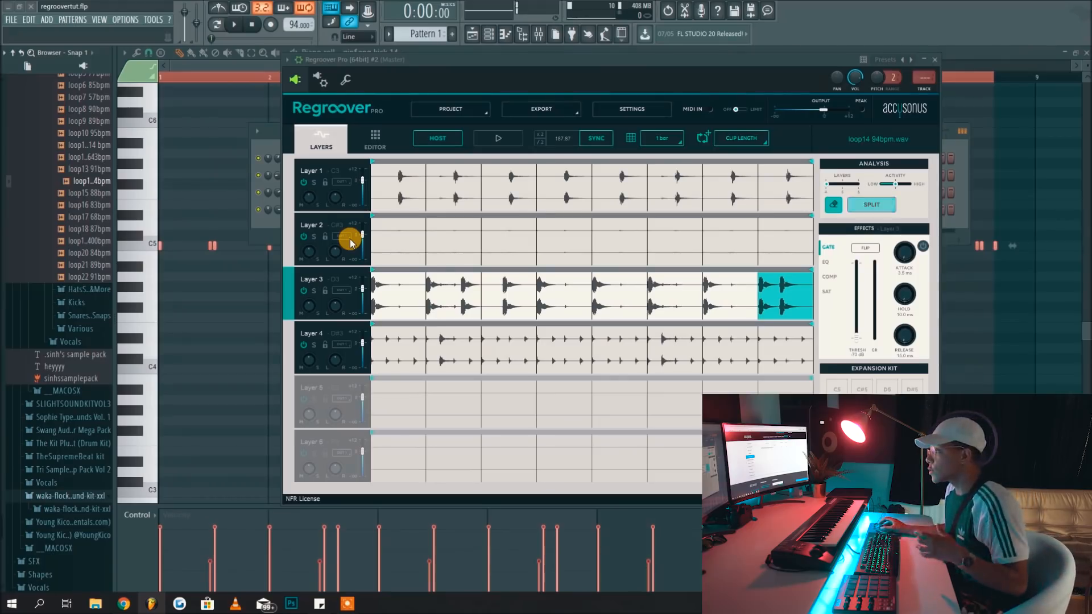
Look through Layer 3's EQ, saturation and gate effects and the pad editor in Regroover, and return to the layers view
left_click(827, 262)
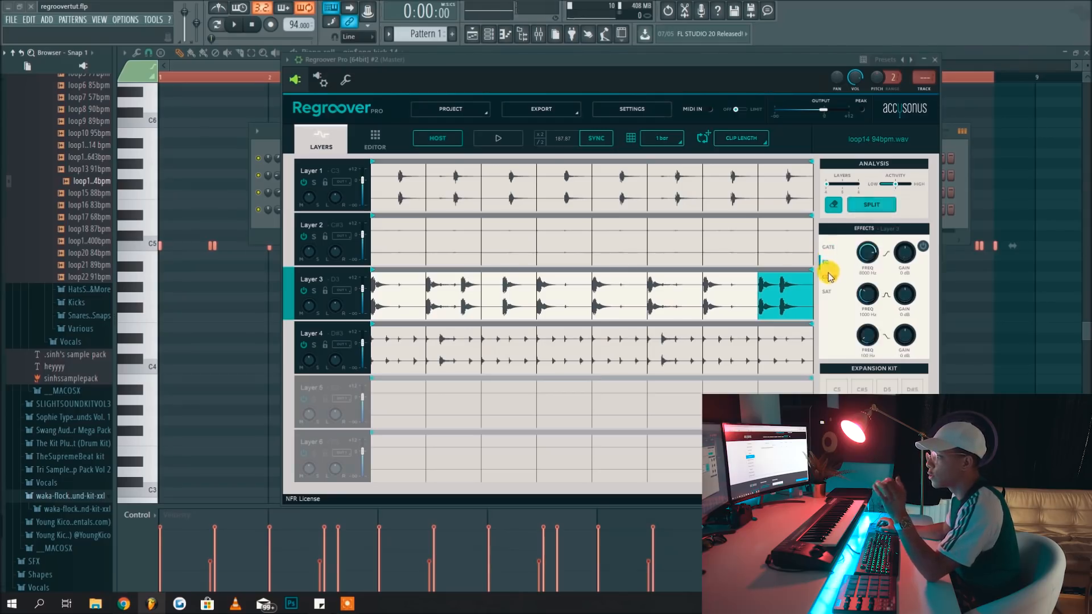
left_click(827, 292)
left_click(828, 249)
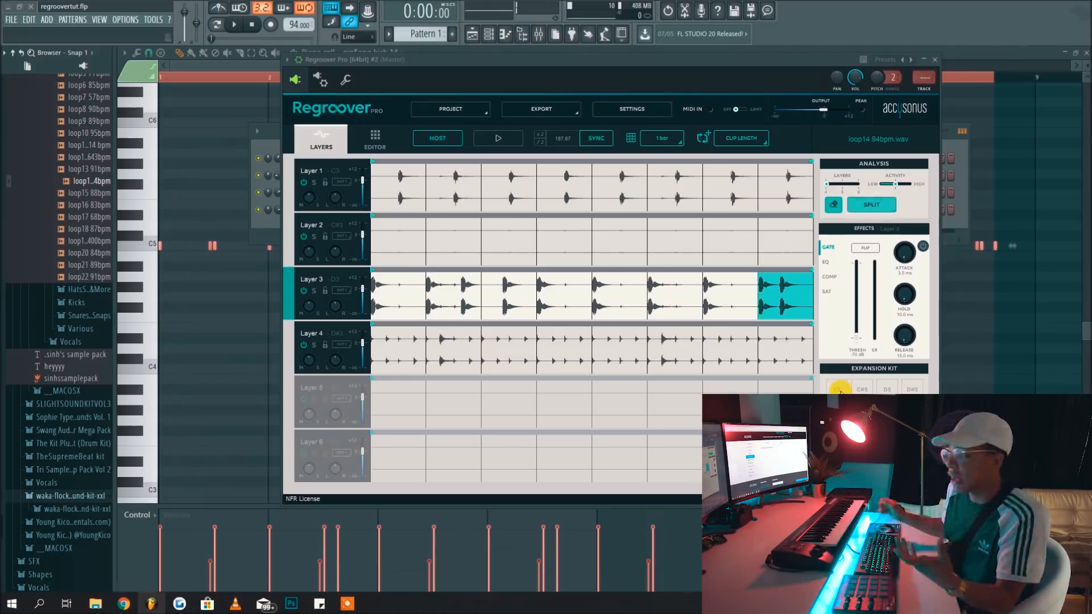
left_click(376, 136)
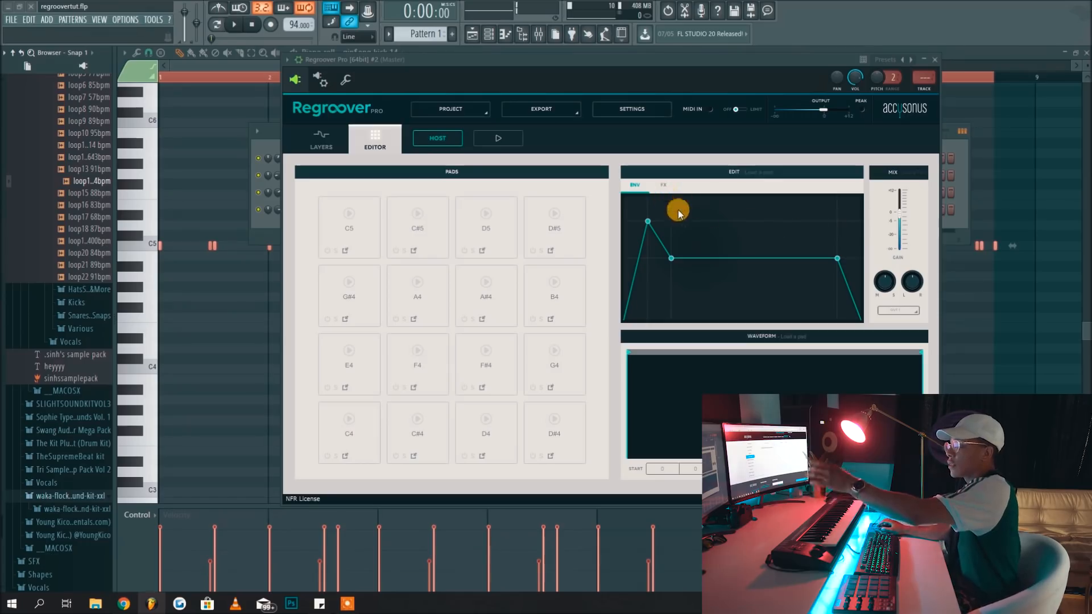
left_click(314, 145)
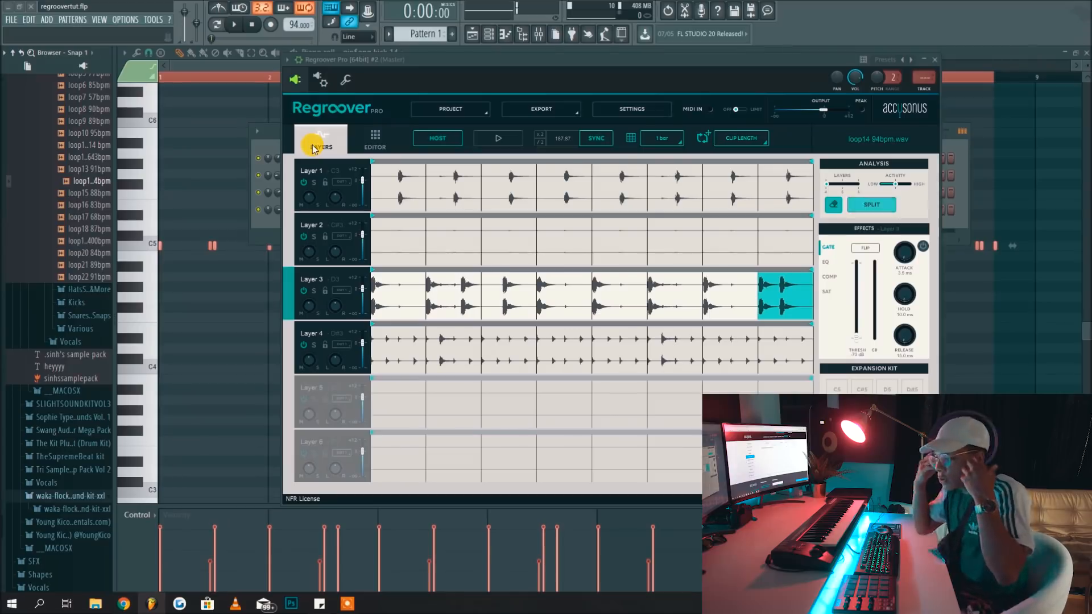